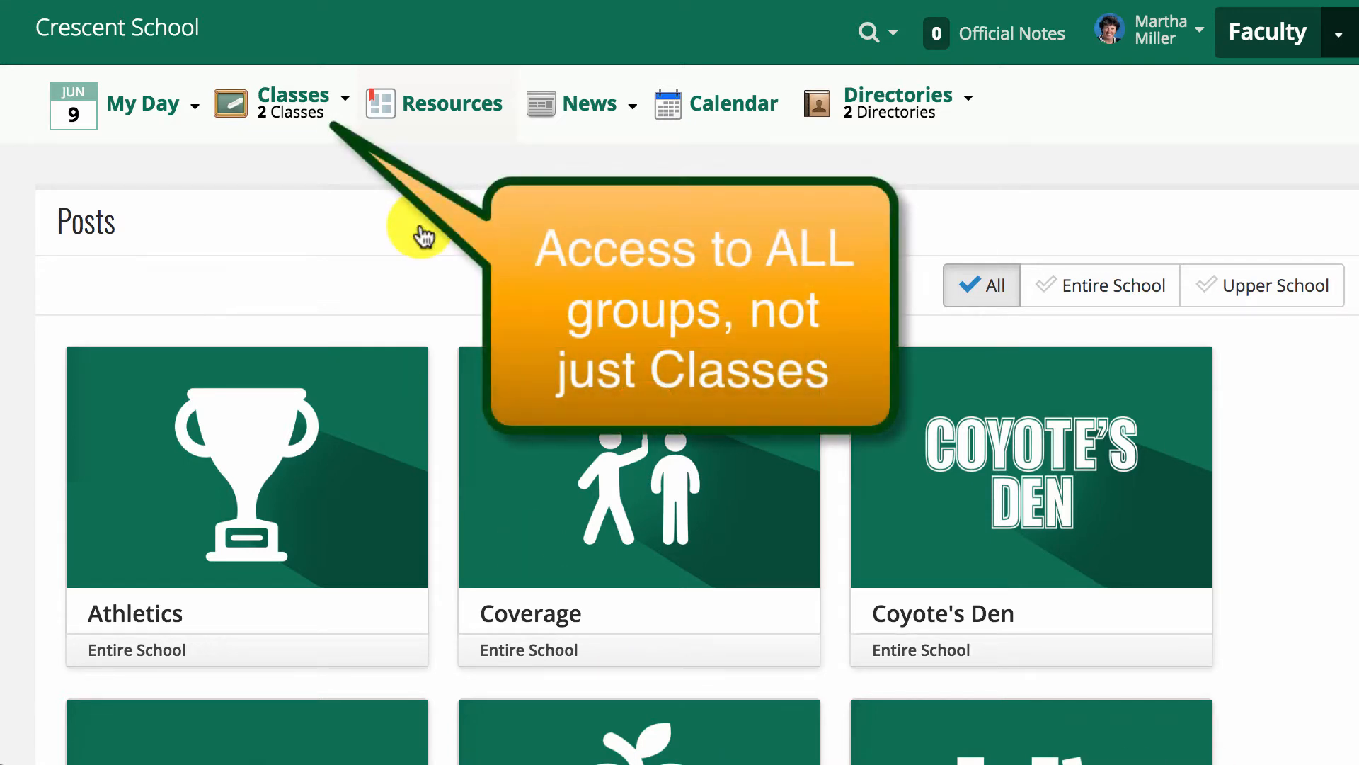
# Step: Open the TIJ1O - Exploring Technologies - 5 (UDH) class page and look over its bulletin board
pyautogui.moveTo(333, 102)
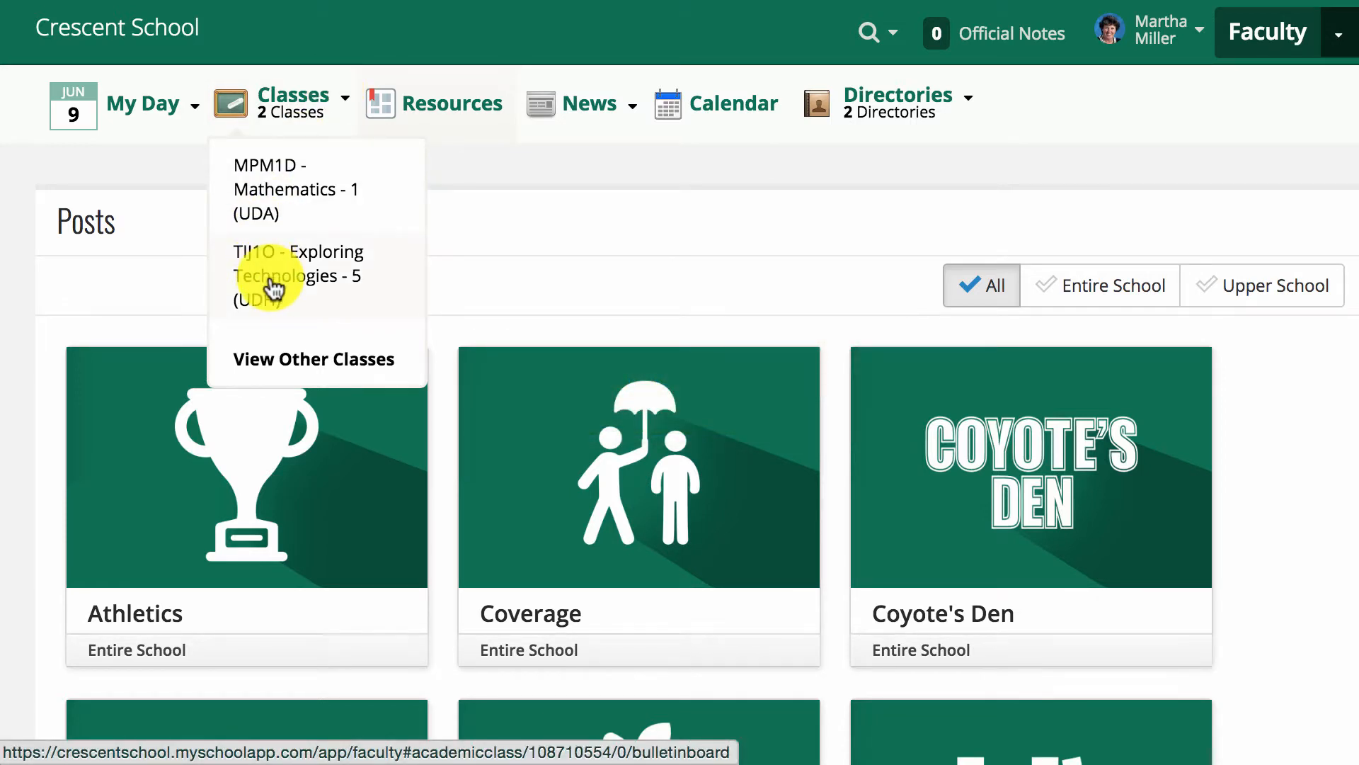
pyautogui.click(272, 287)
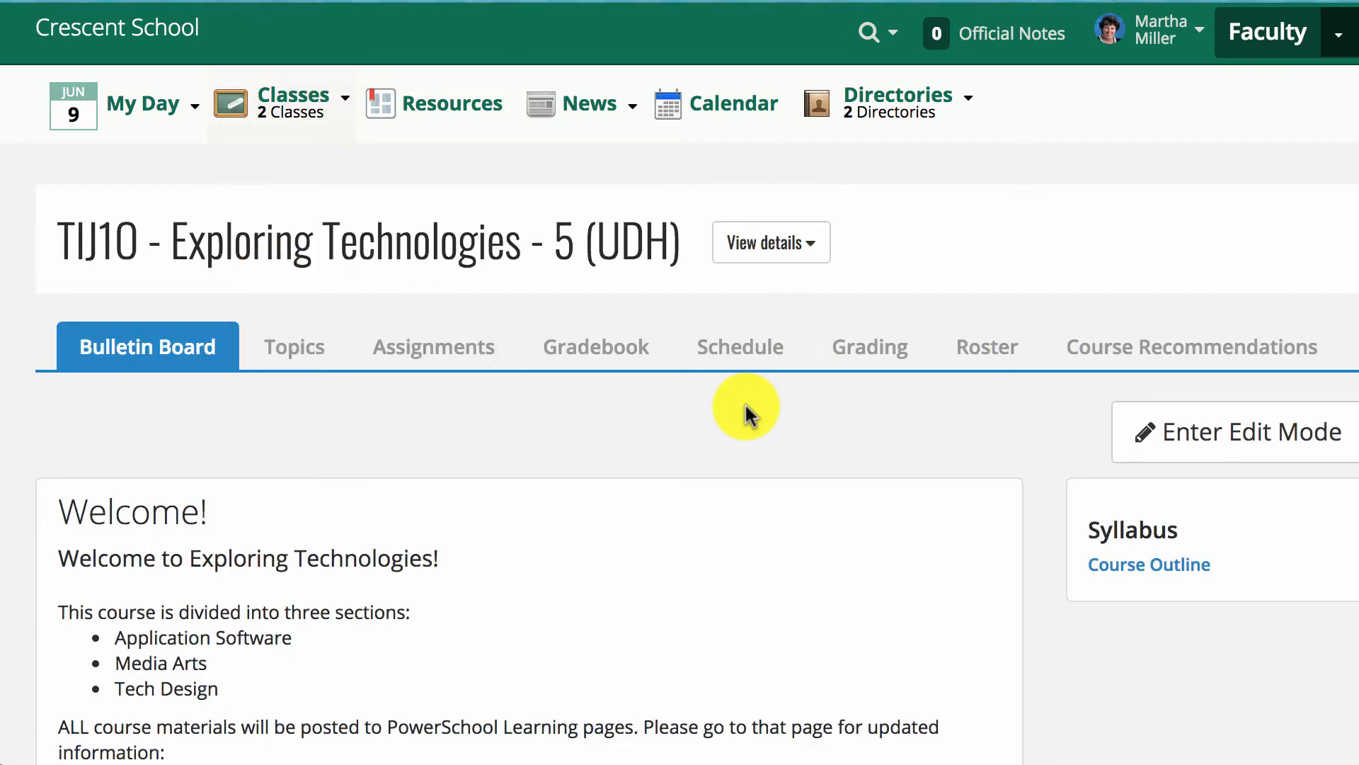
pyautogui.scroll(-3, 748, 414)
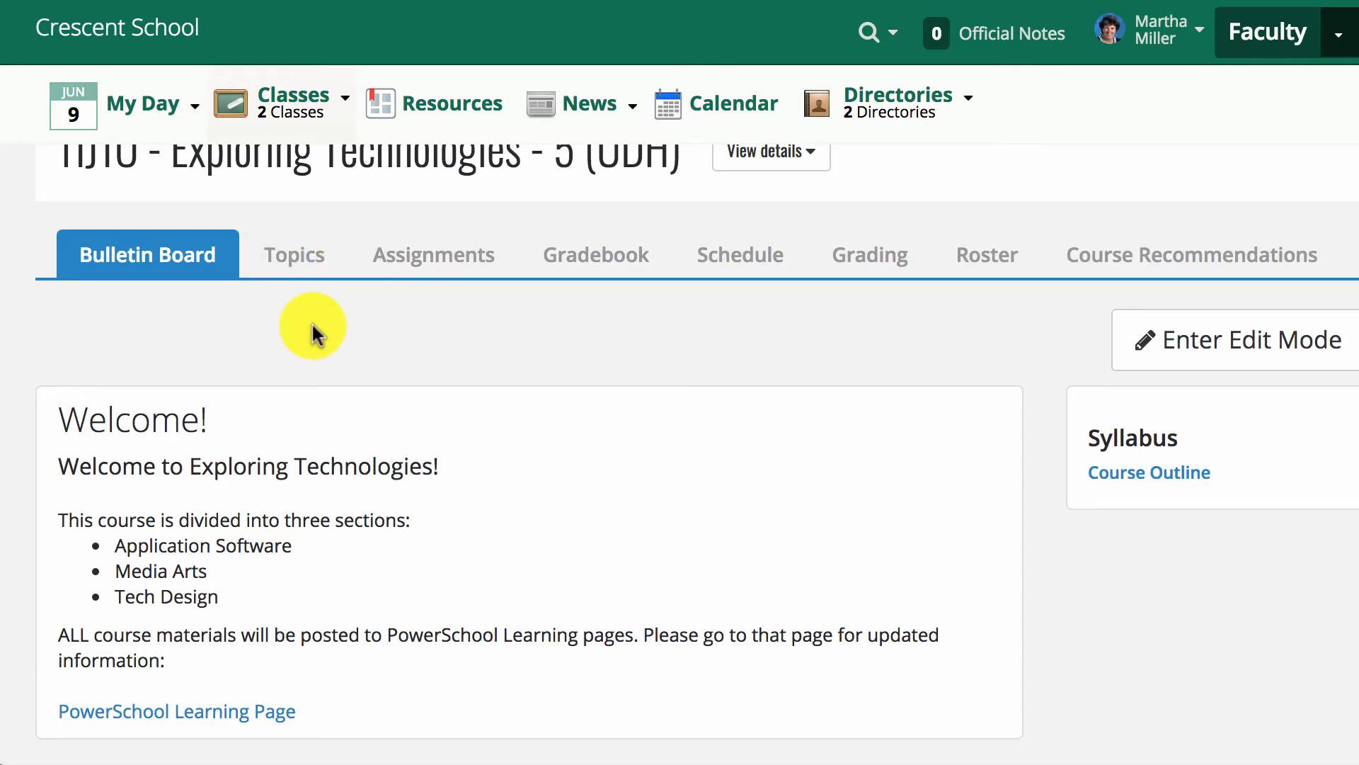
pyautogui.scroll(3, 315, 328)
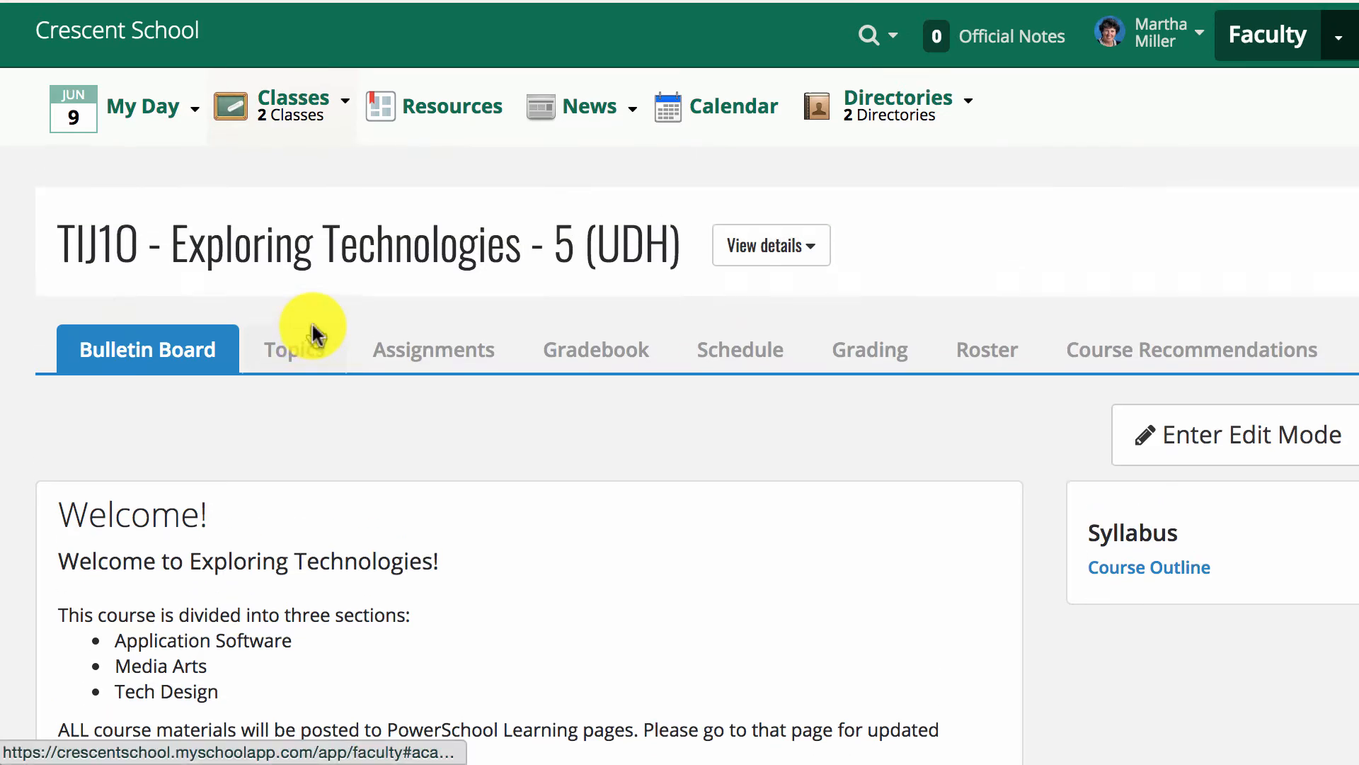
# Step: Open the MPM1D - Mathematics - 1 (UDA) class and put its bulletin board into edit mode
pyautogui.moveTo(313, 110)
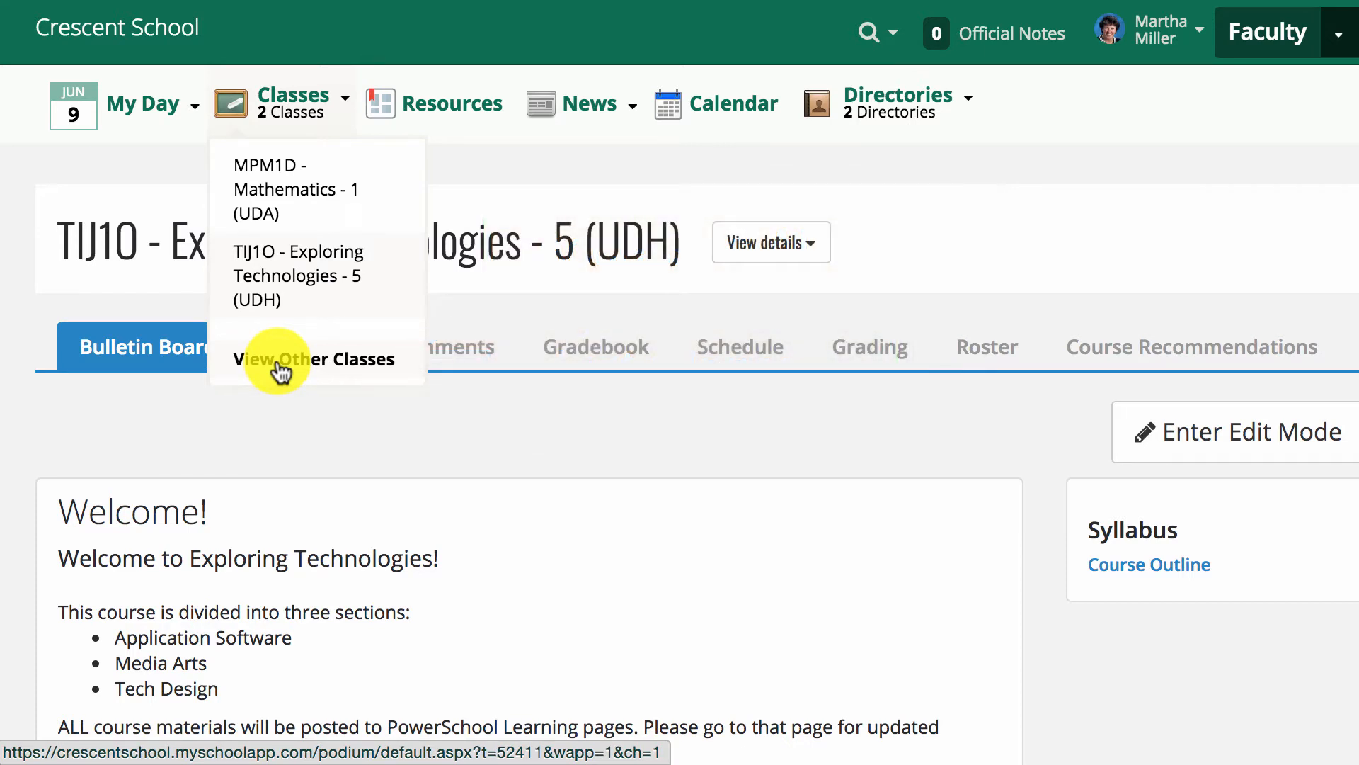
pyautogui.click(286, 177)
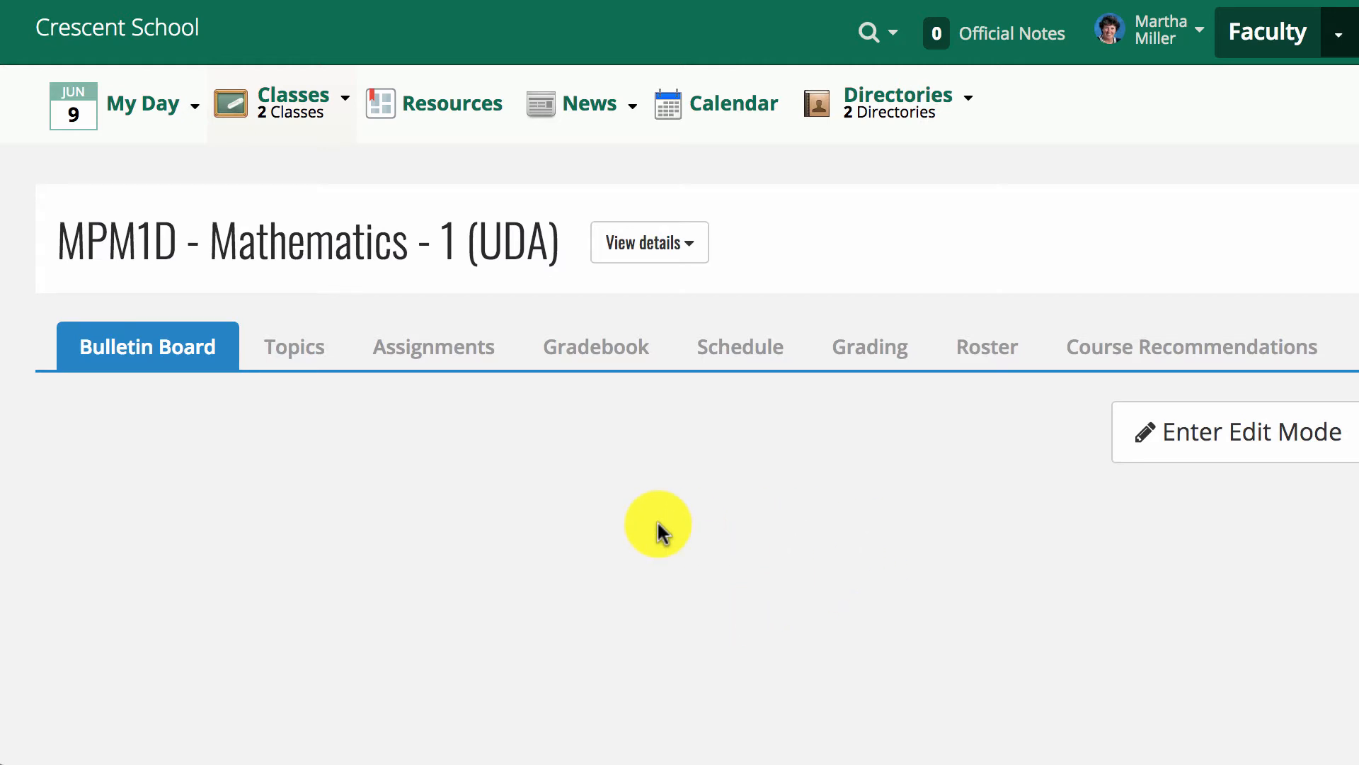
pyautogui.click(1257, 432)
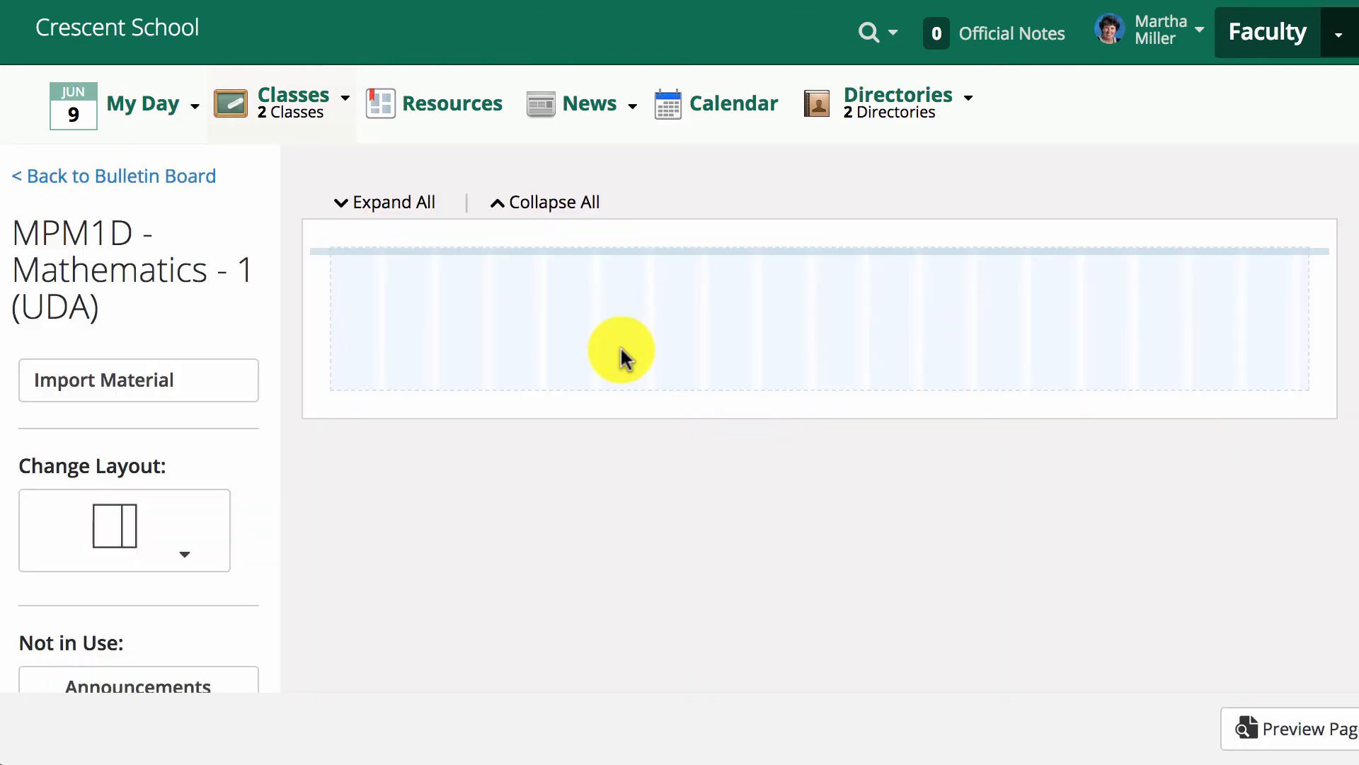
# Step: Change the bulletin board layout to a full-width top row above a wide left and a narrow right column
pyautogui.scroll(-3, 167, 477)
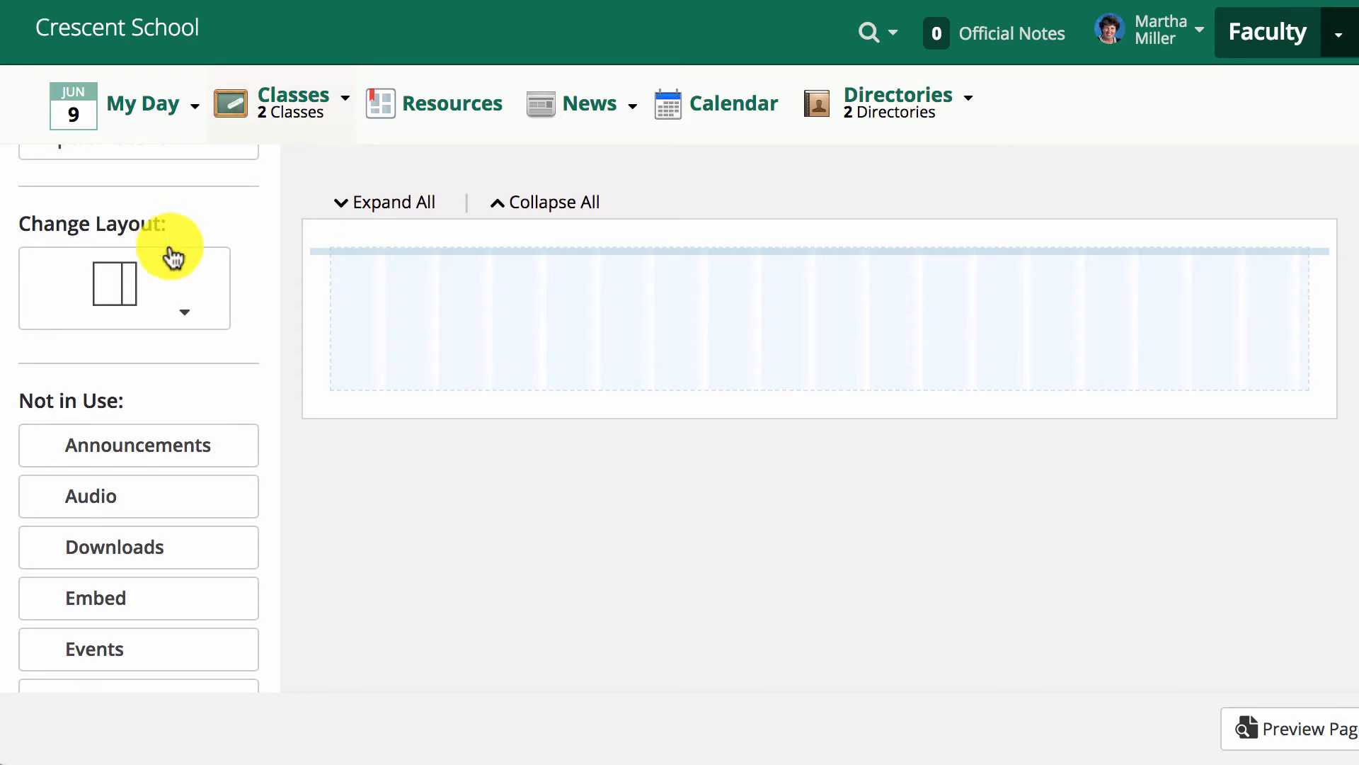
pyautogui.click(188, 325)
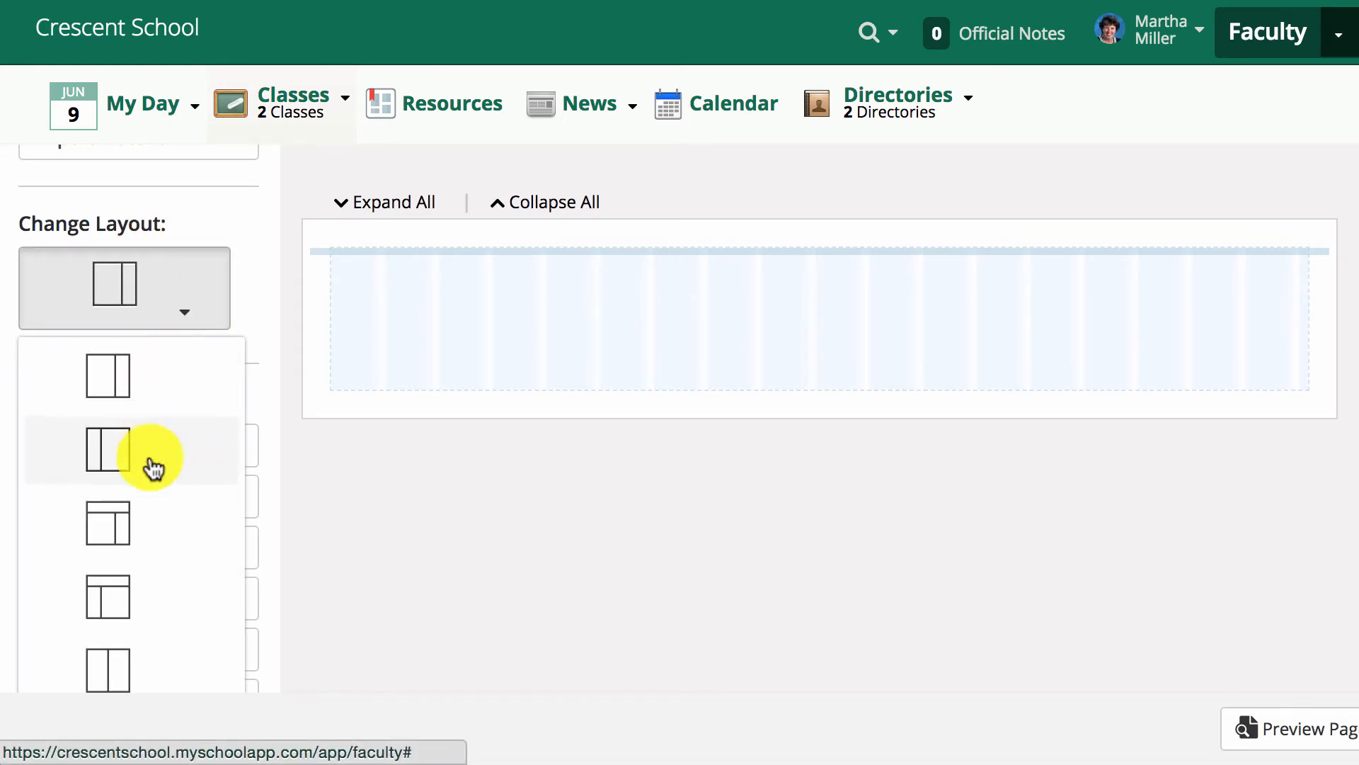
pyautogui.click(122, 518)
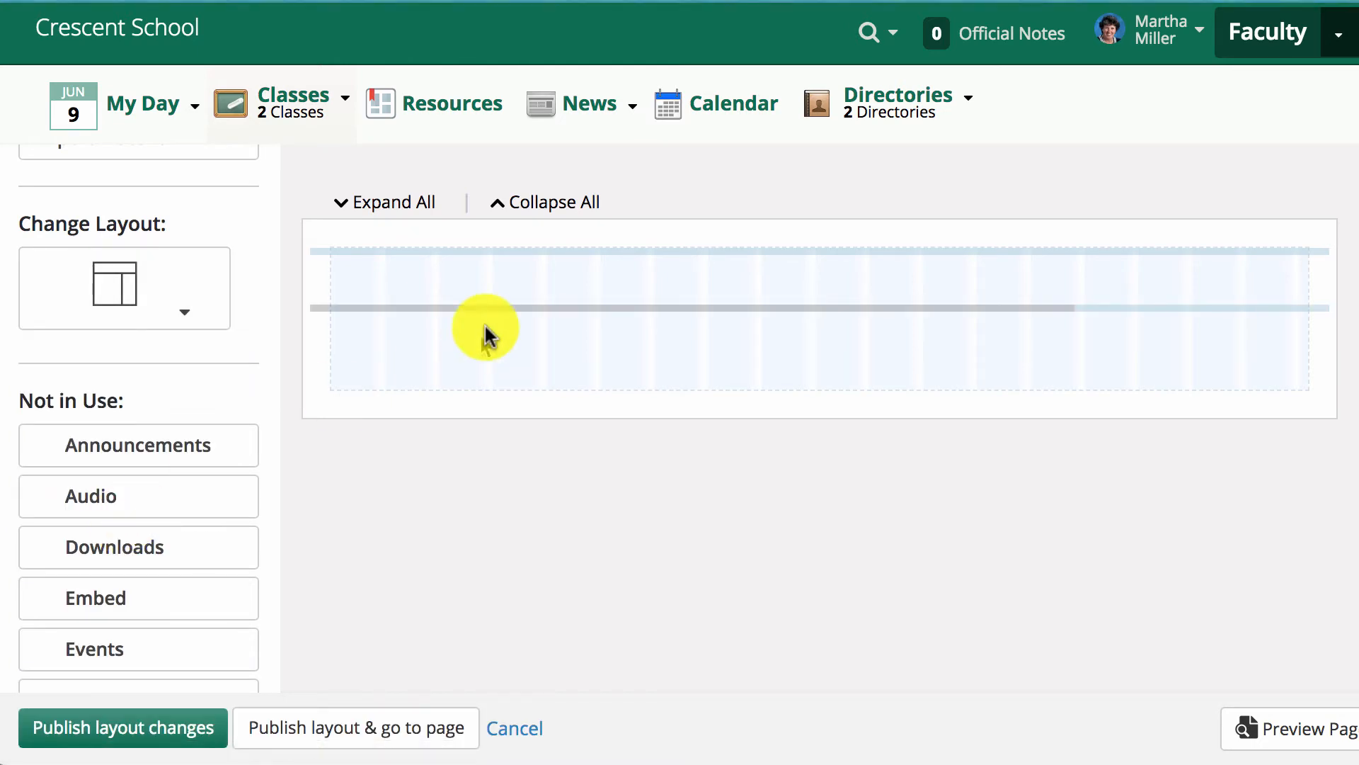
# Step: Place the unused Text component in the first row of the bulletin board
pyautogui.scroll(-6, 241, 531)
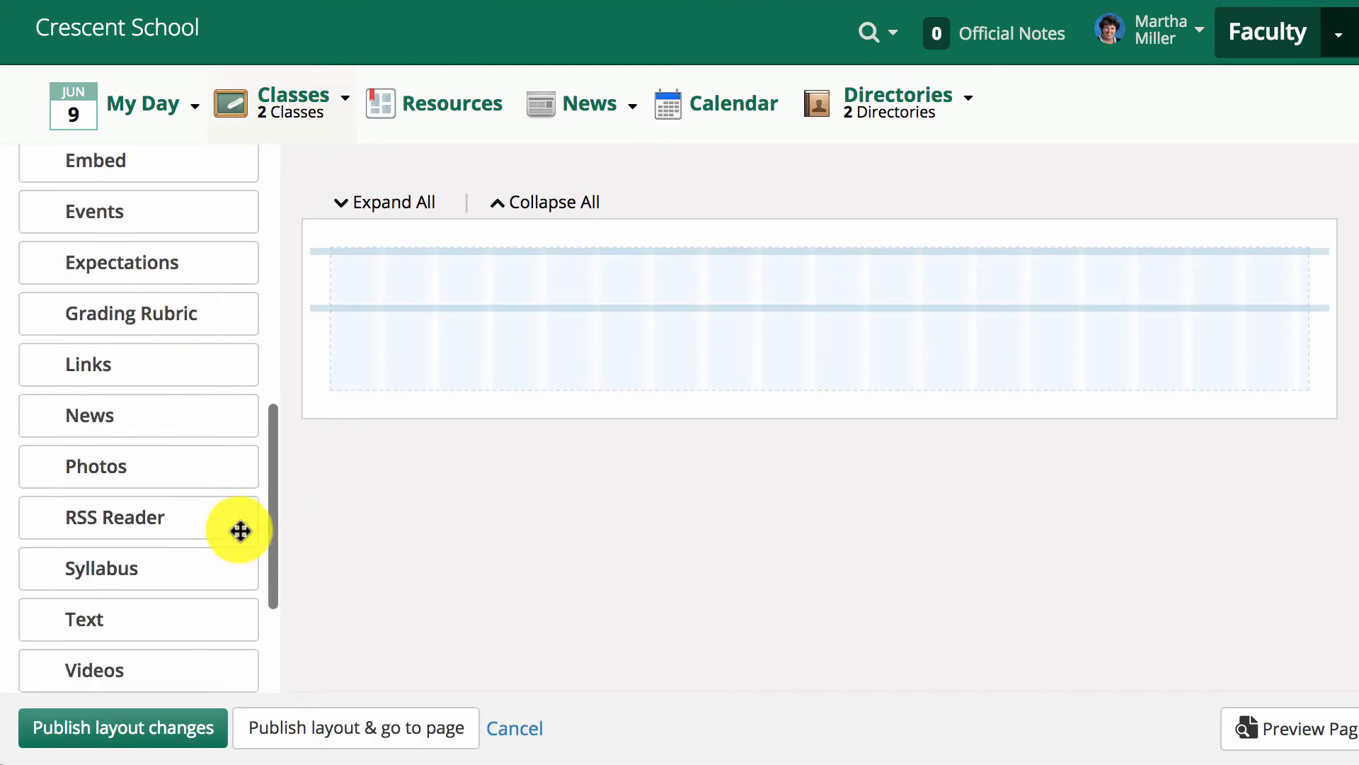
pyautogui.moveTo(120, 610)
pyautogui.mouseDown()
pyautogui.moveTo(456, 276)
pyautogui.moveTo(456, 294)
pyautogui.mouseUp()
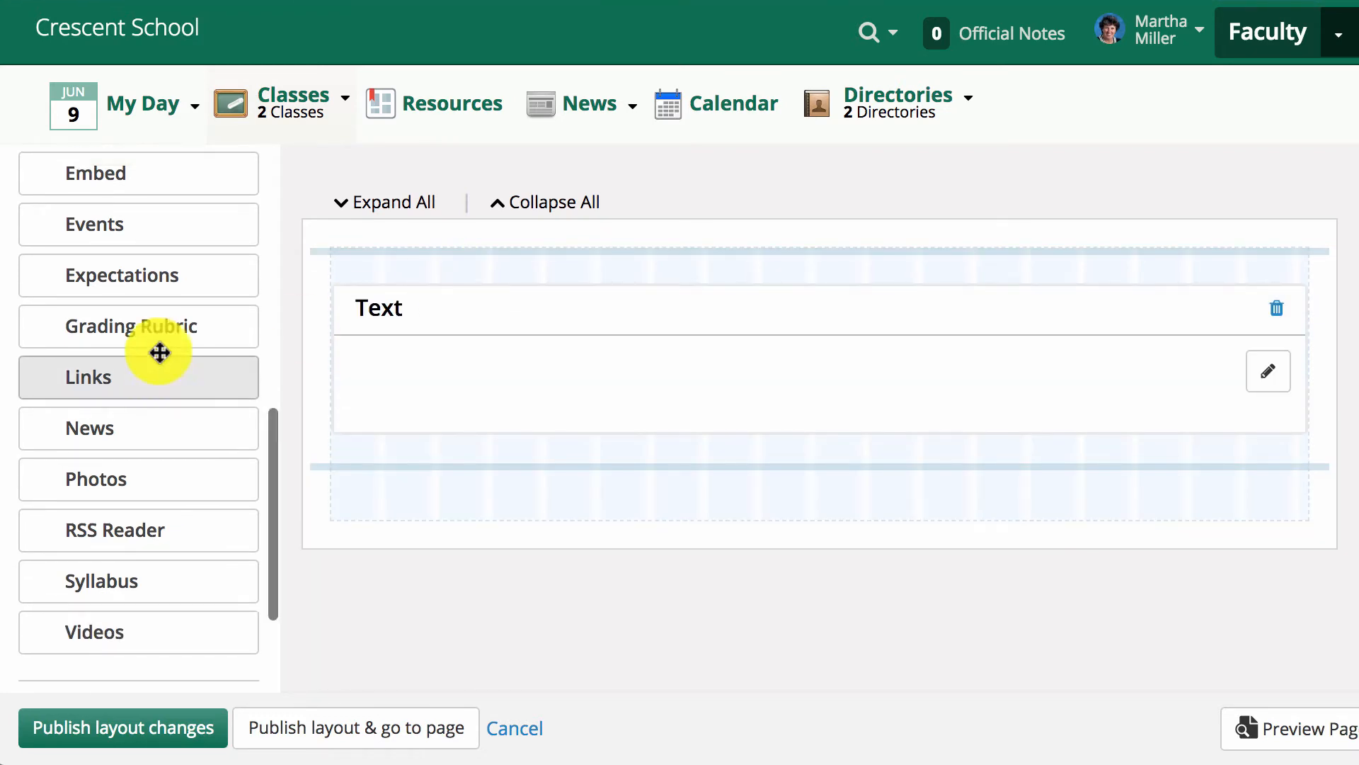
pyautogui.scroll(4, 159, 352)
pyautogui.scroll(-5, 157, 351)
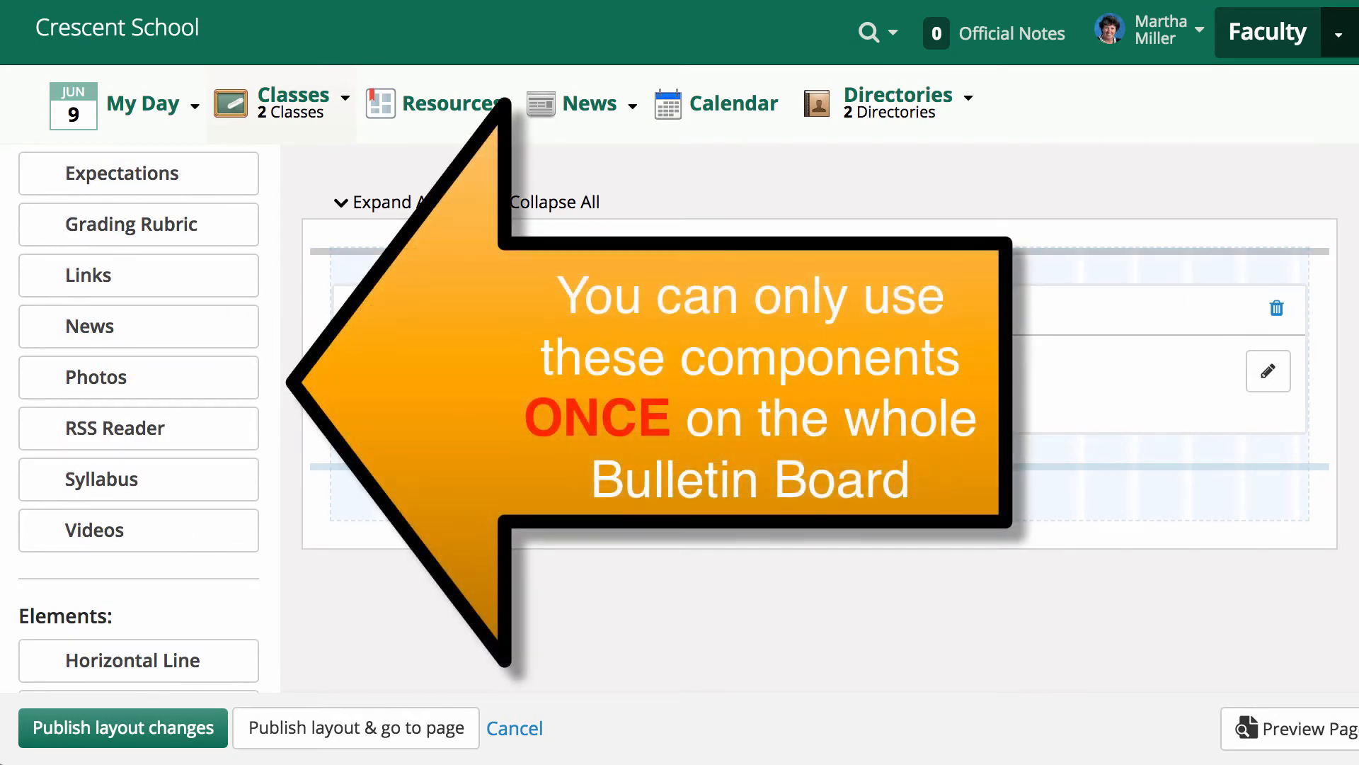
# Step: Switch the layout to a wide left and narrow right column without a top row, and place the Downloads component in the narrow column
pyautogui.scroll(6, 153, 473)
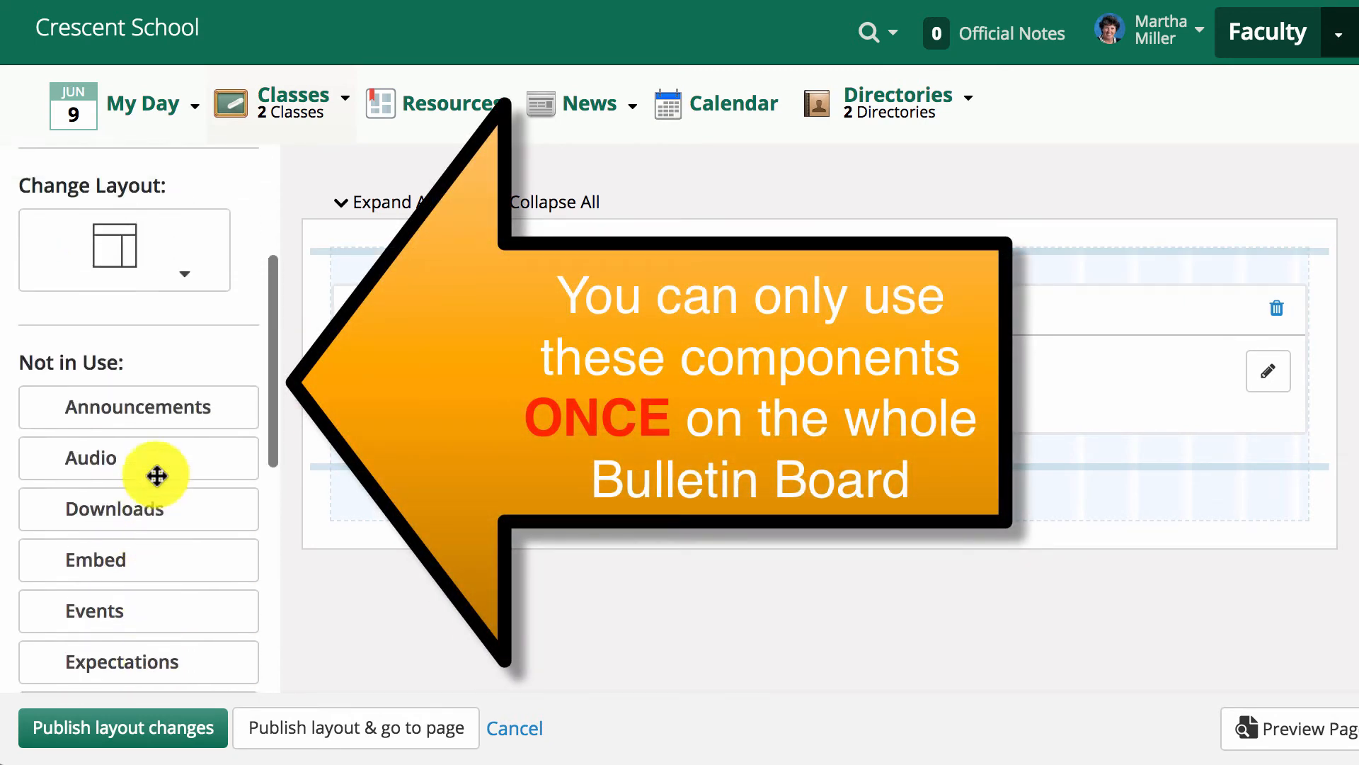
pyautogui.scroll(3, 156, 476)
pyautogui.click(106, 382)
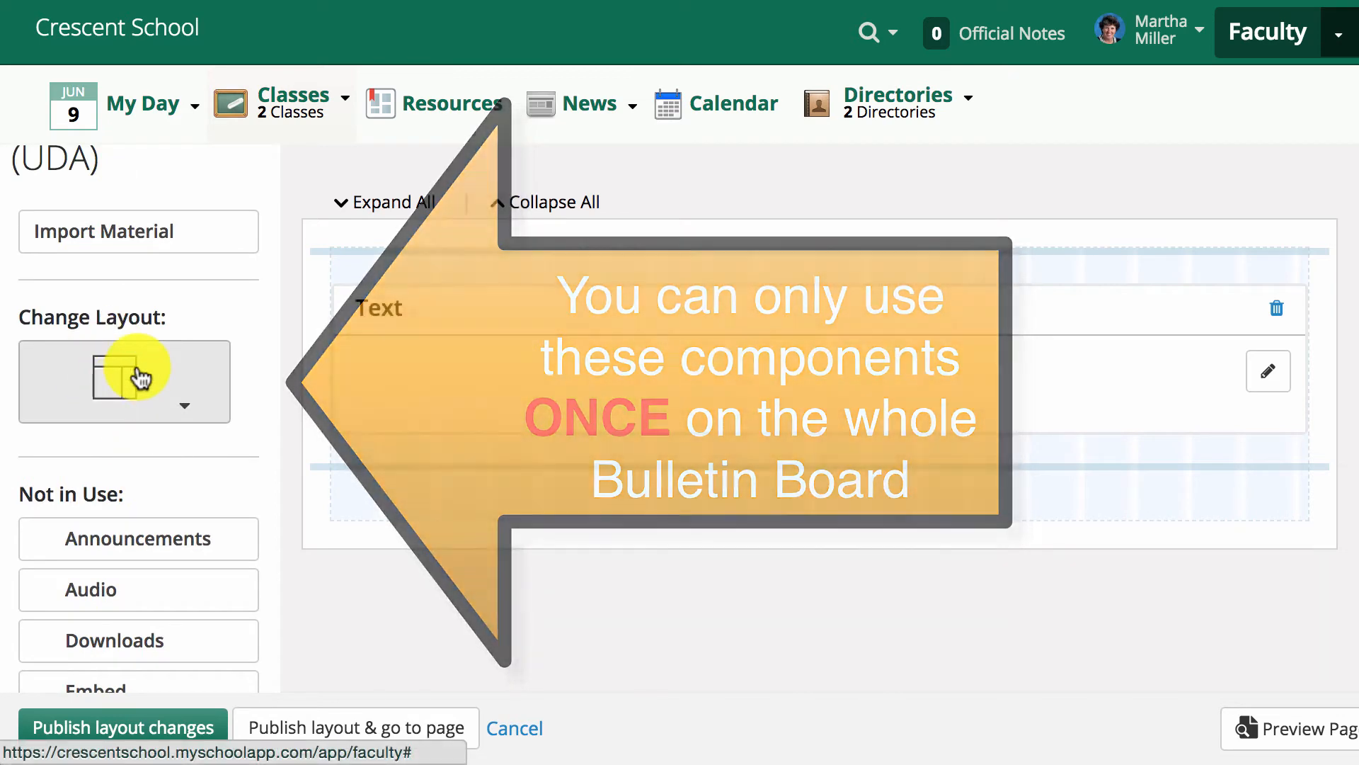
pyautogui.click(188, 416)
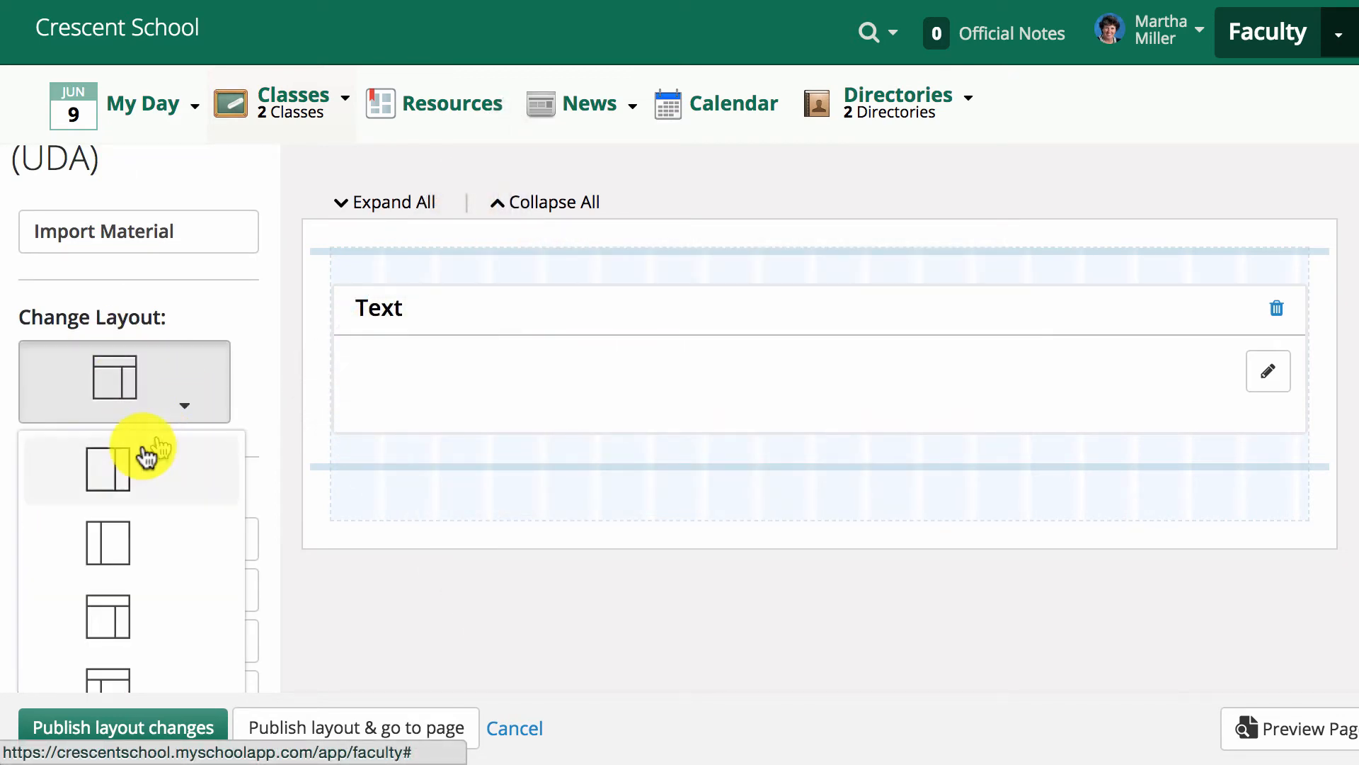
pyautogui.click(113, 464)
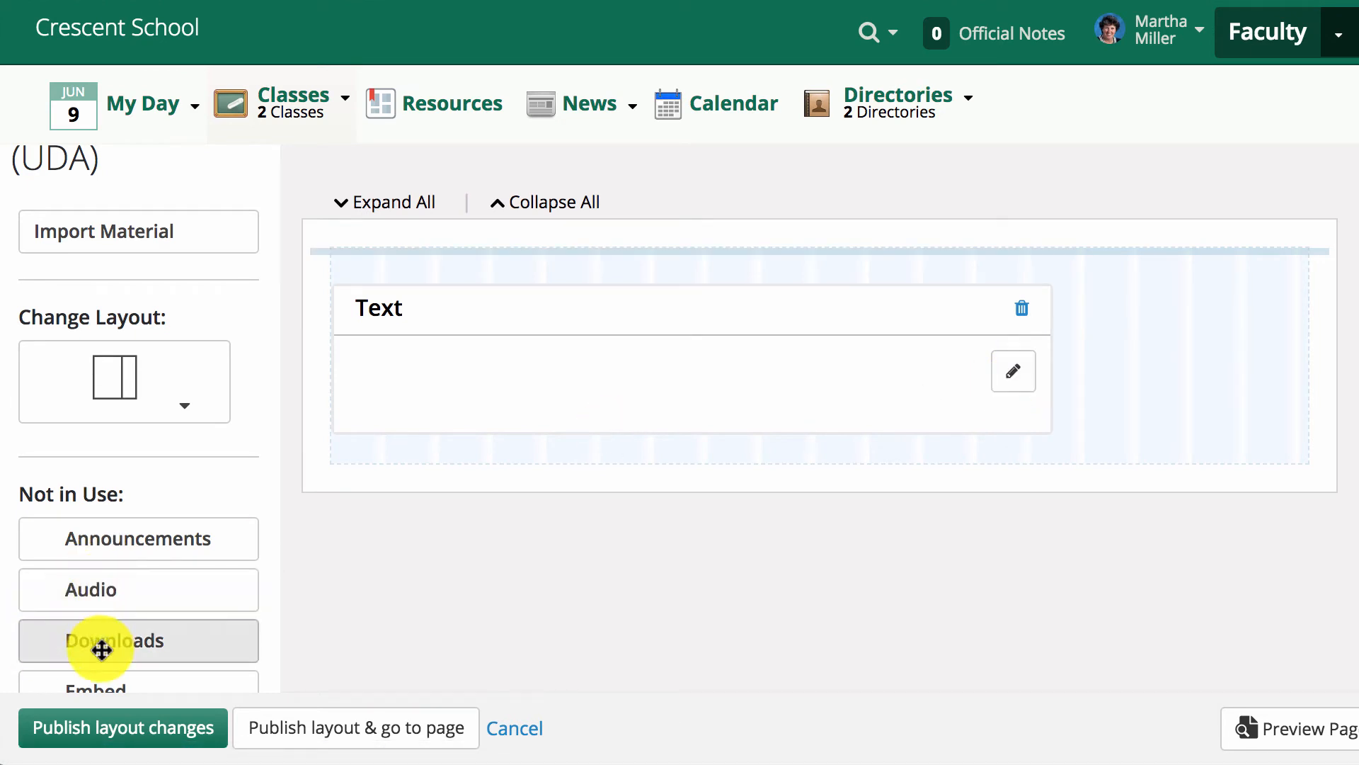
pyautogui.moveTo(100, 646); pyautogui.dragTo(1187, 323)
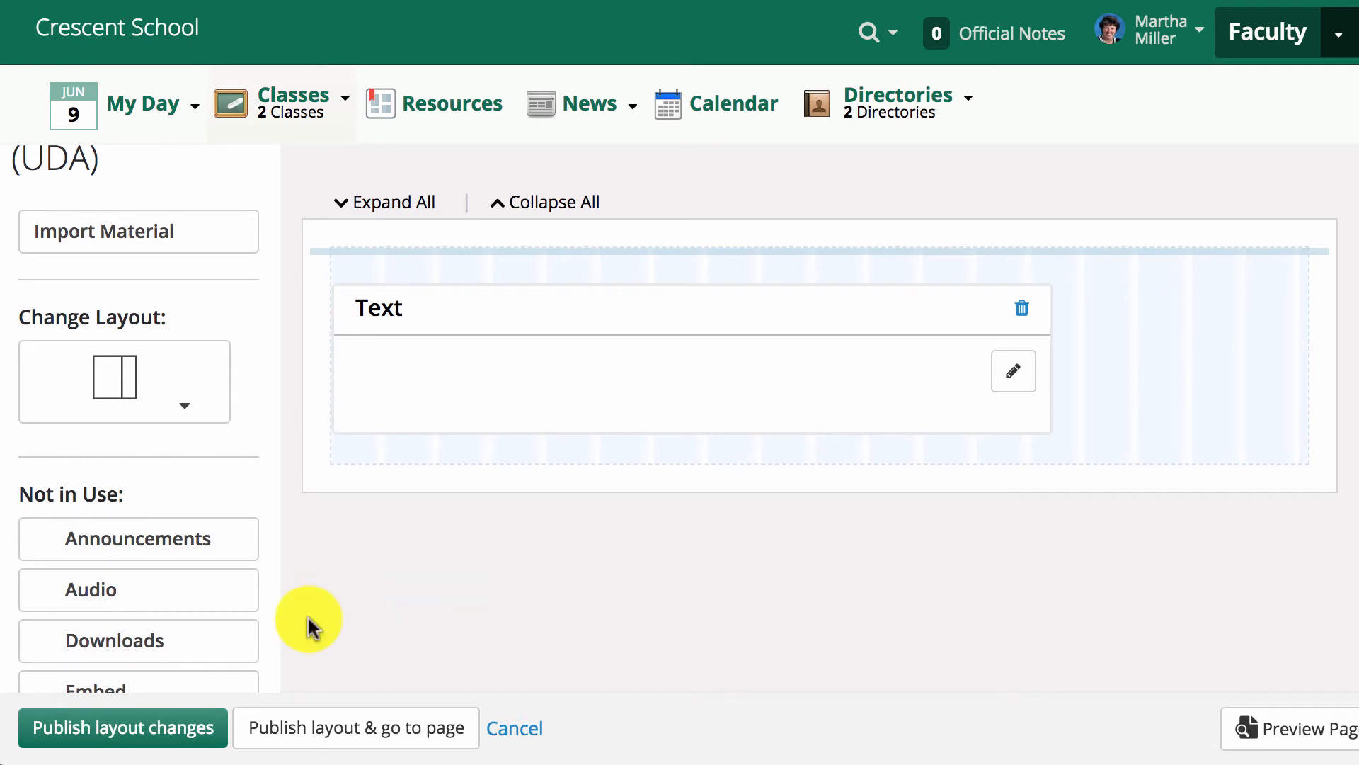
pyautogui.moveTo(137, 644); pyautogui.dragTo(1231, 296)
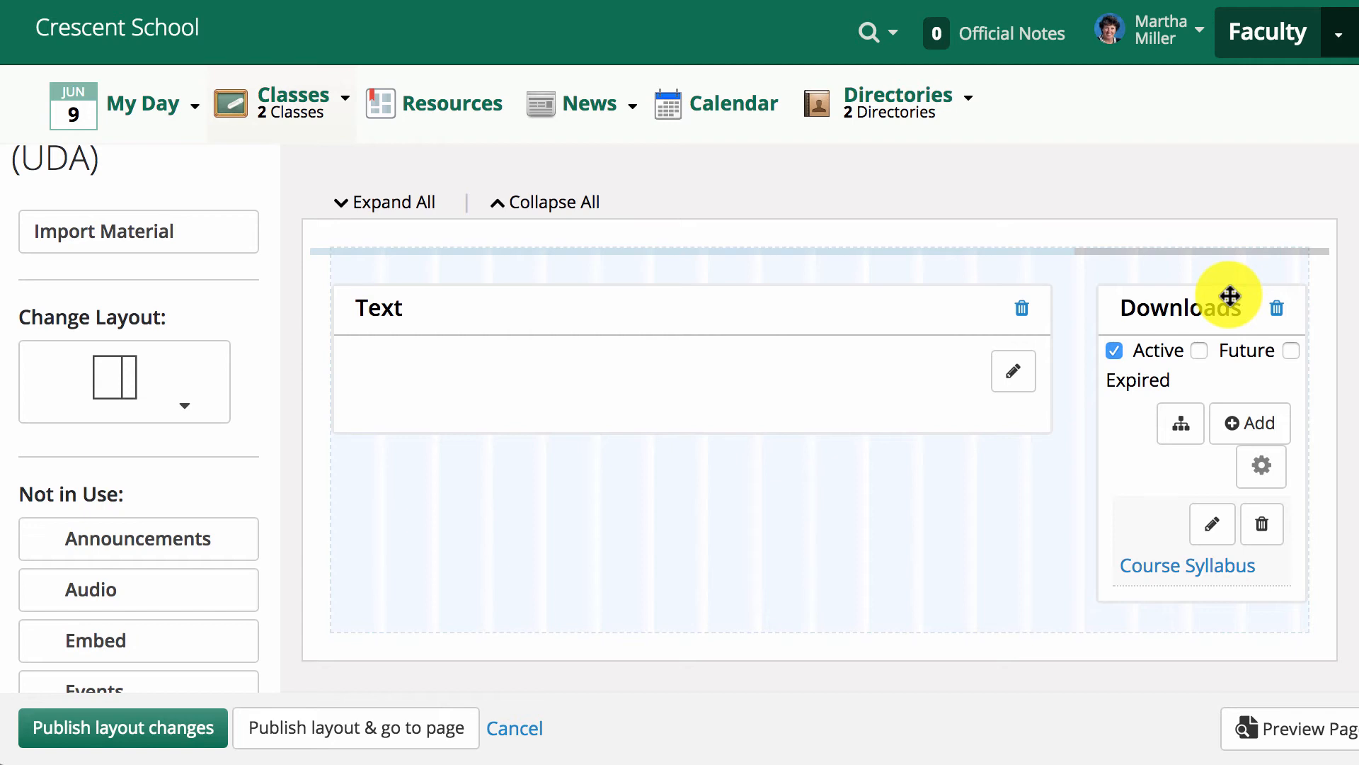
# Step: Edit the Text component and set its description to "Welcome to Grade 9 Math"
pyautogui.click(1011, 381)
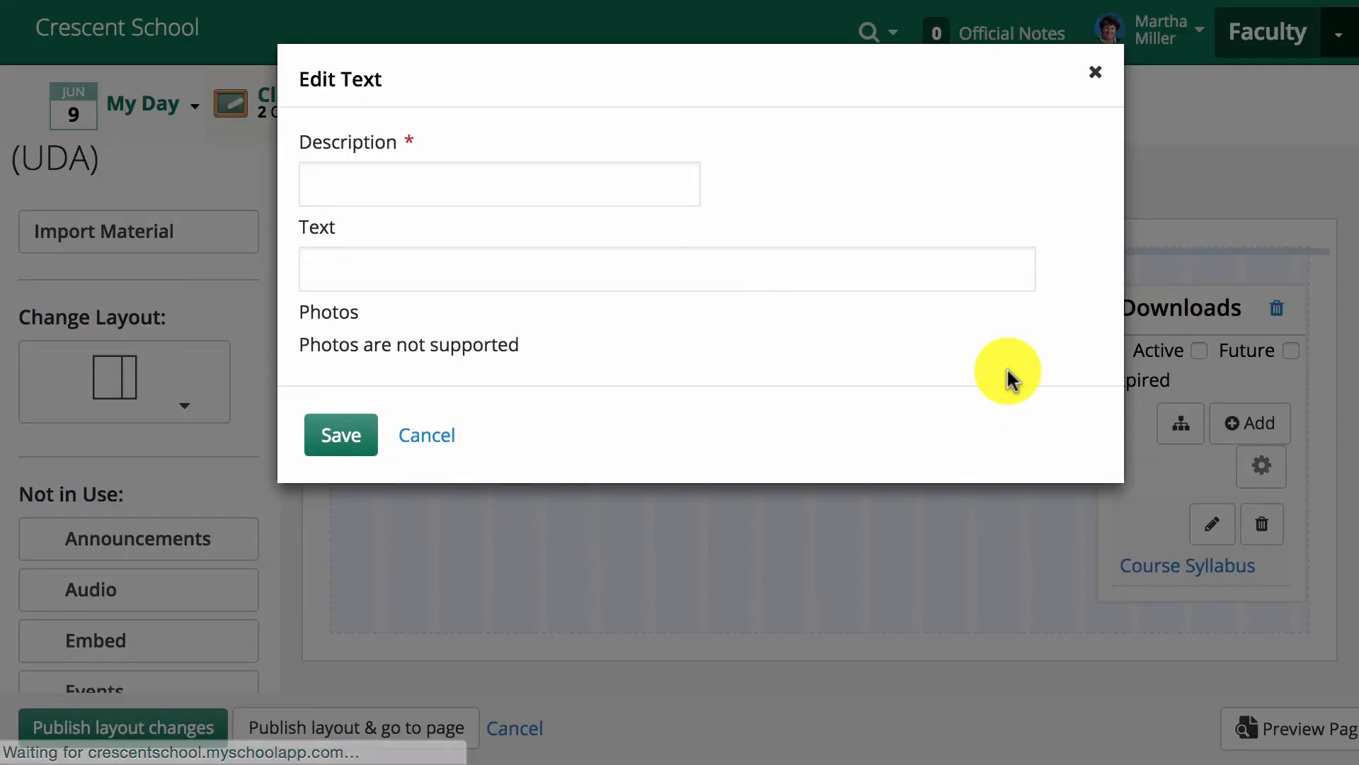
pyautogui.click(578, 195)
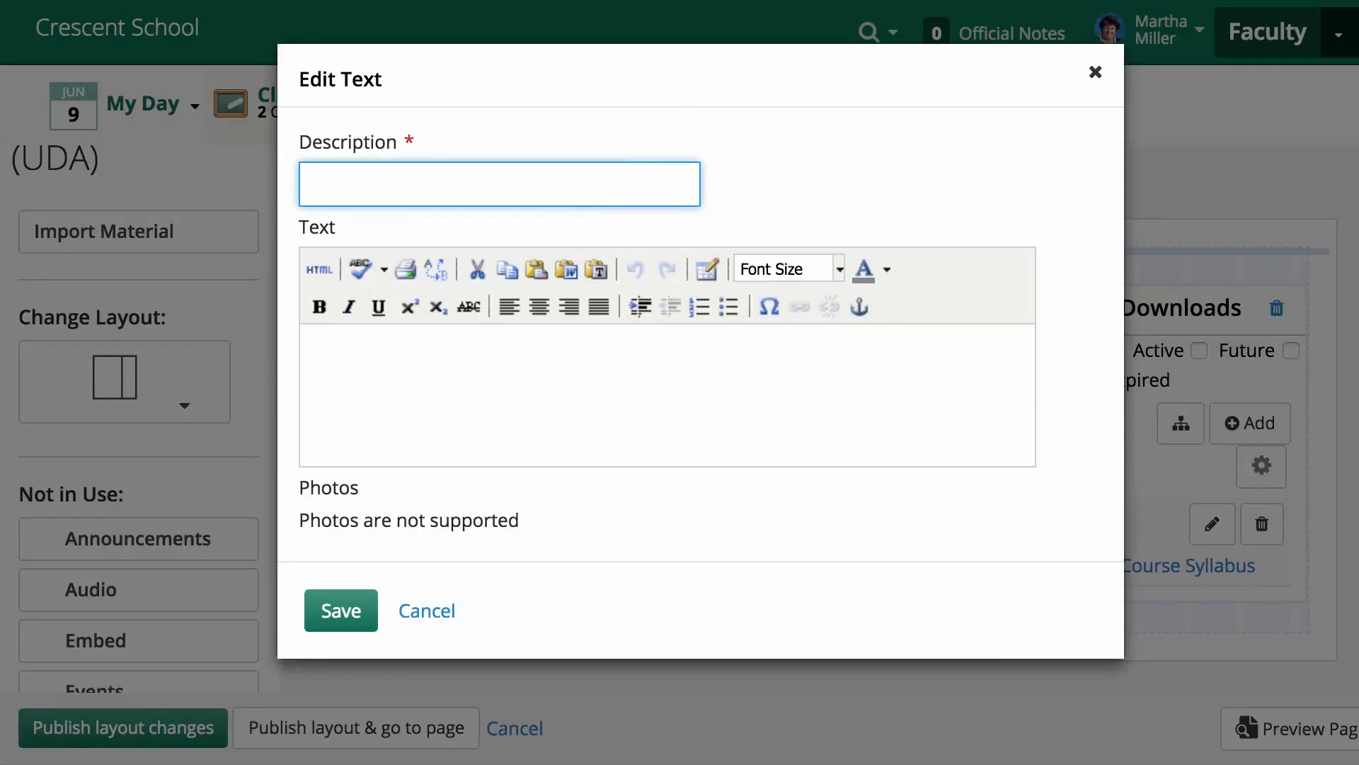
pyautogui.write('Welcome to Grade 9 Math')
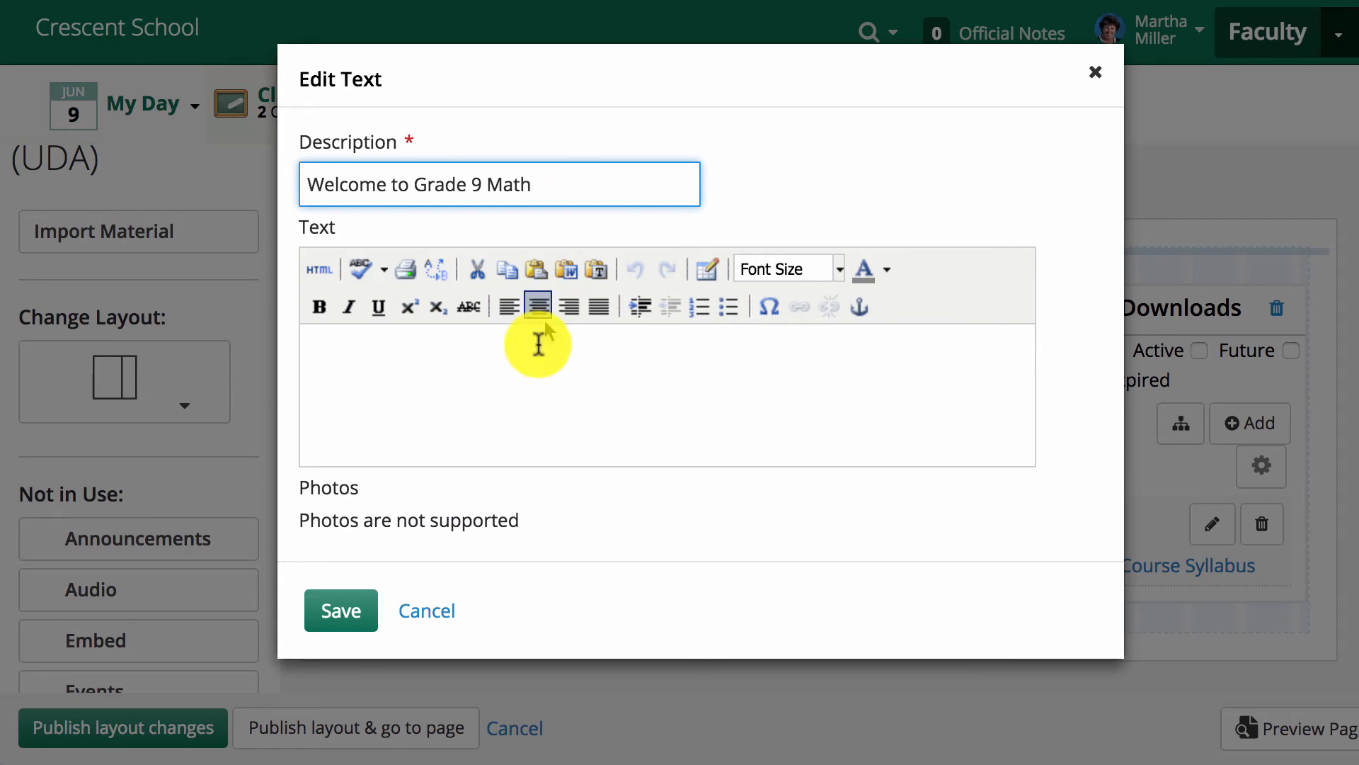
# Step: Write the first body paragraph: "Welcome to Grade 9 Math with" the teacher's name, followed by "This year in Math we'll be studying Math."
pyautogui.click(519, 403)
pyautogui.write('Welcome ')
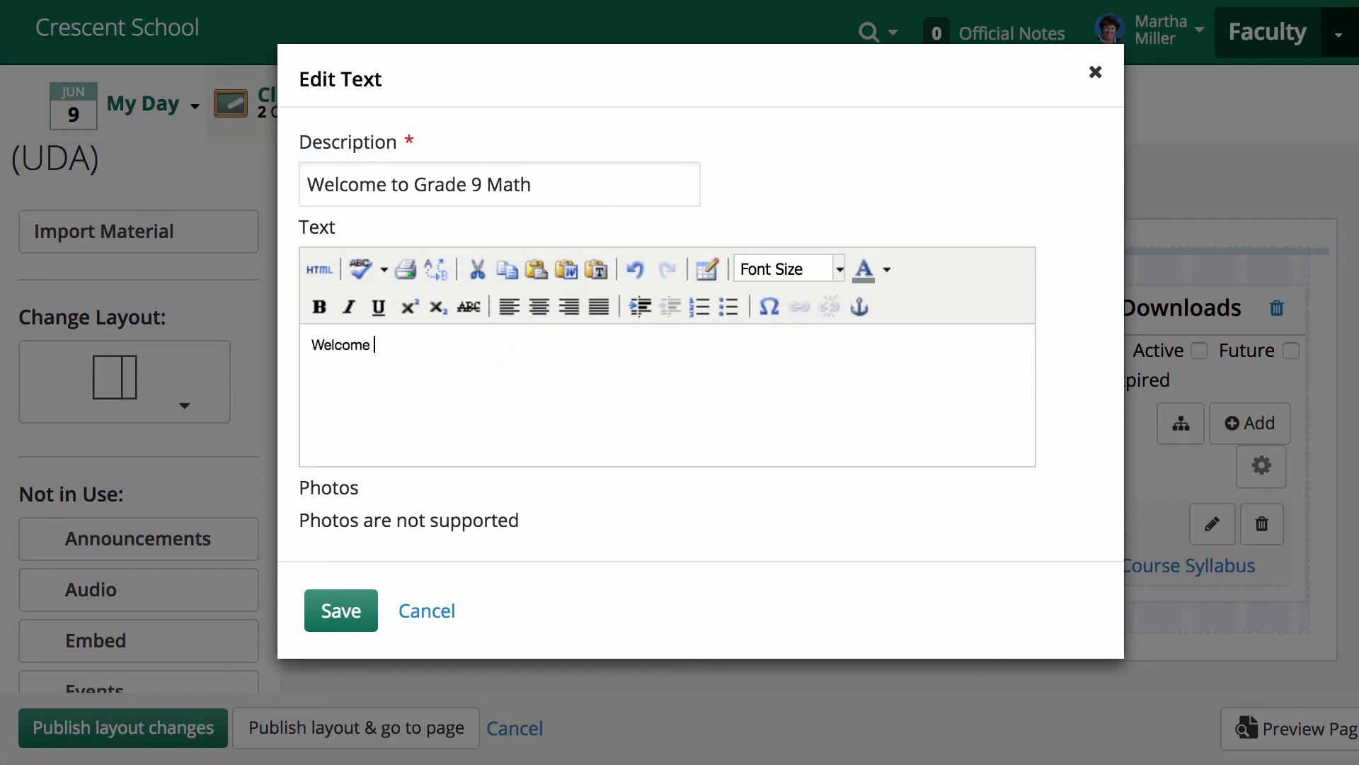
pyautogui.write('to Grade 9 Math with Ms Miller. This year')
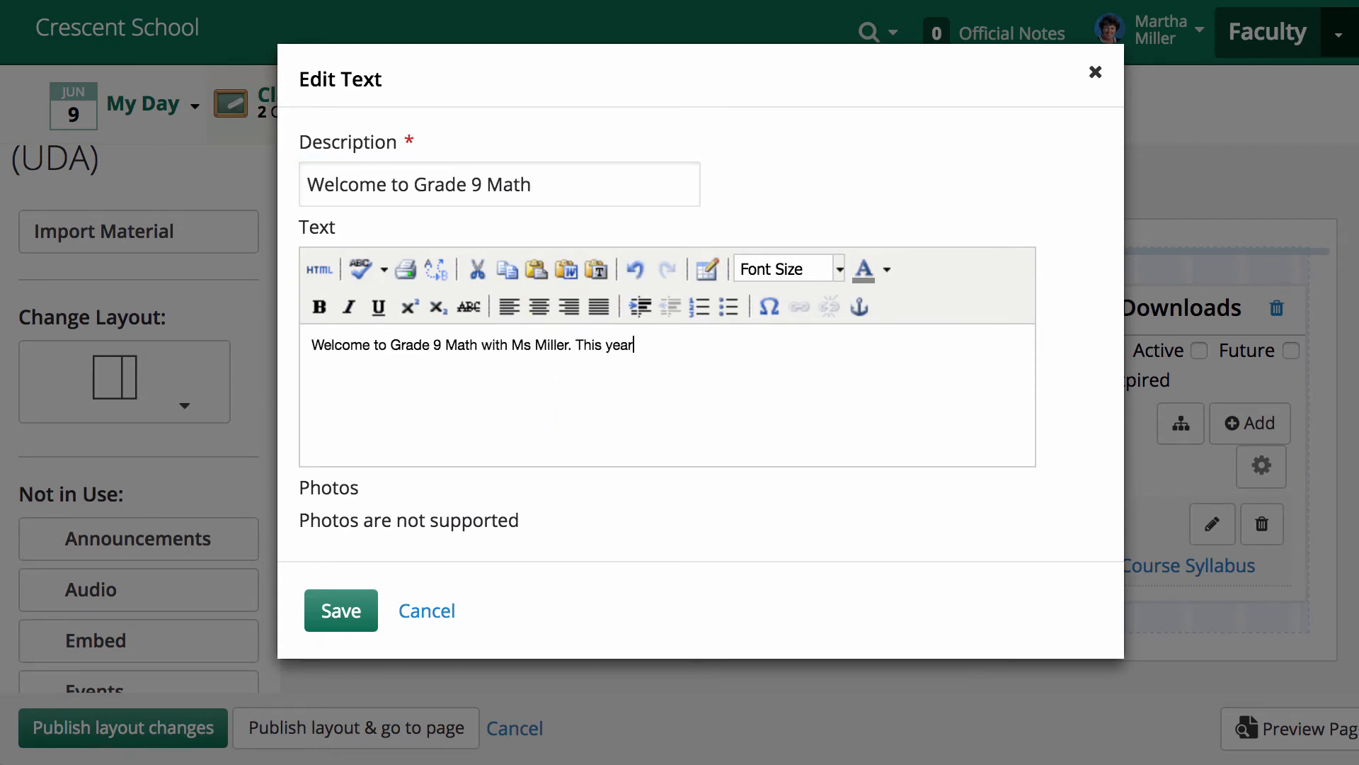
pyautogui.write(" in Math we'll be studying Math.")
pyautogui.press('Return')
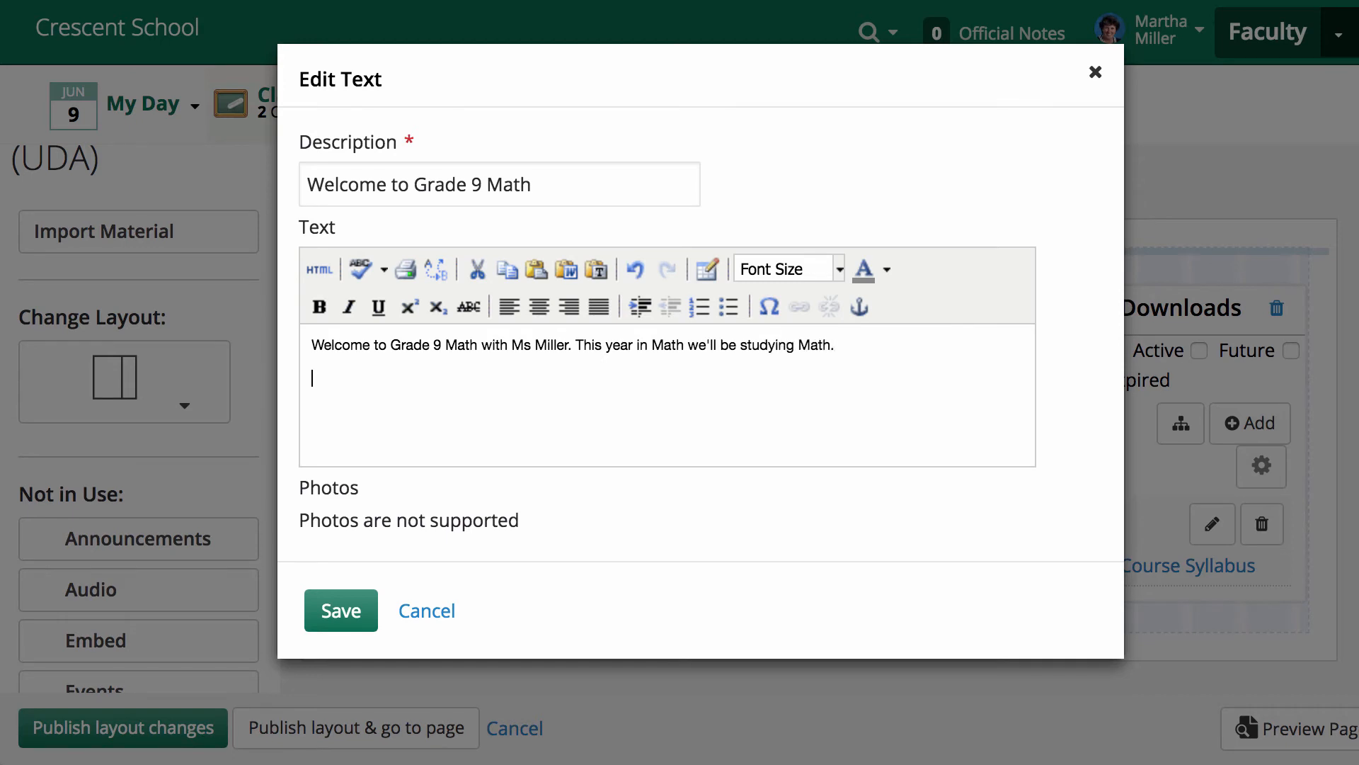
# Step: Add two more body lines: "All course content can be found through the ink below:" and "PowerSchool Learning"
pyautogui.write('All course content can be found through the ink below:')
pyautogui.press('Return')
pyautogui.write('Power')
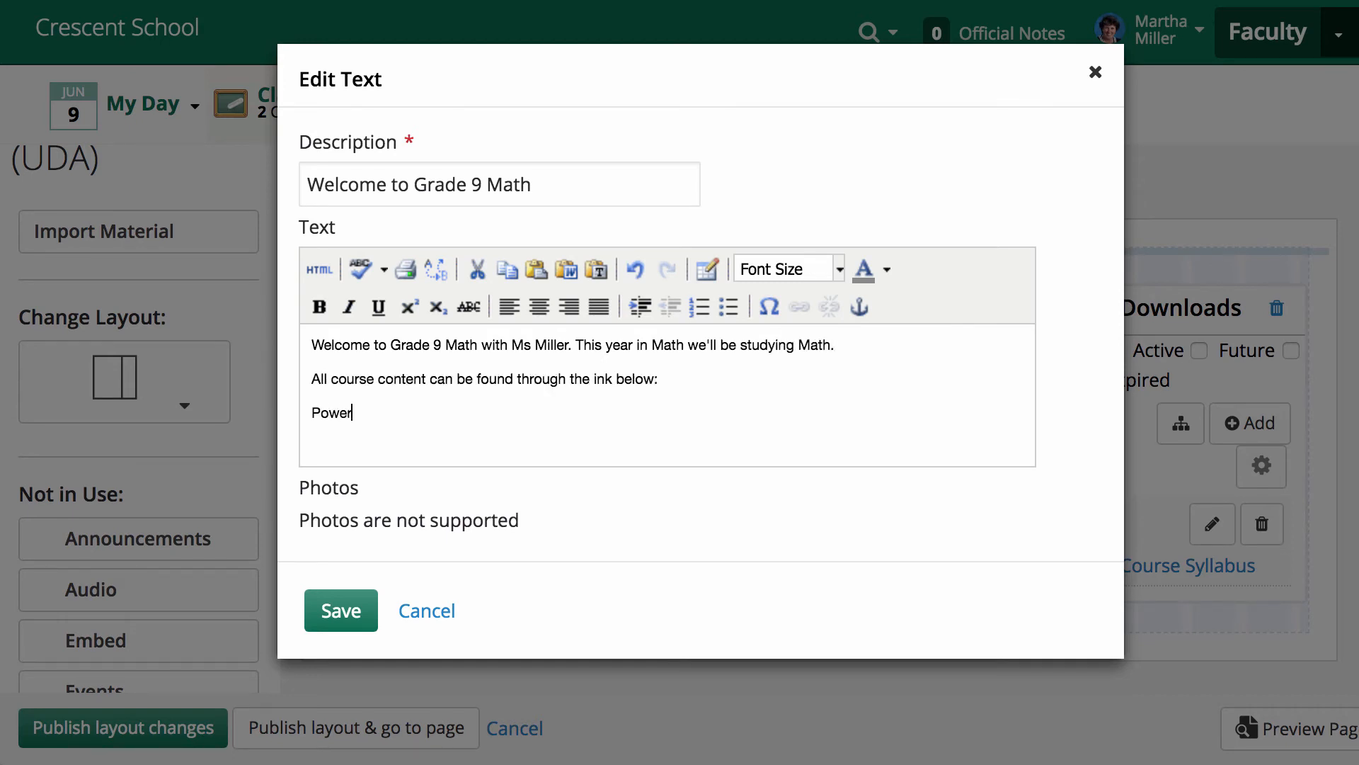
pyautogui.write('School Learning')
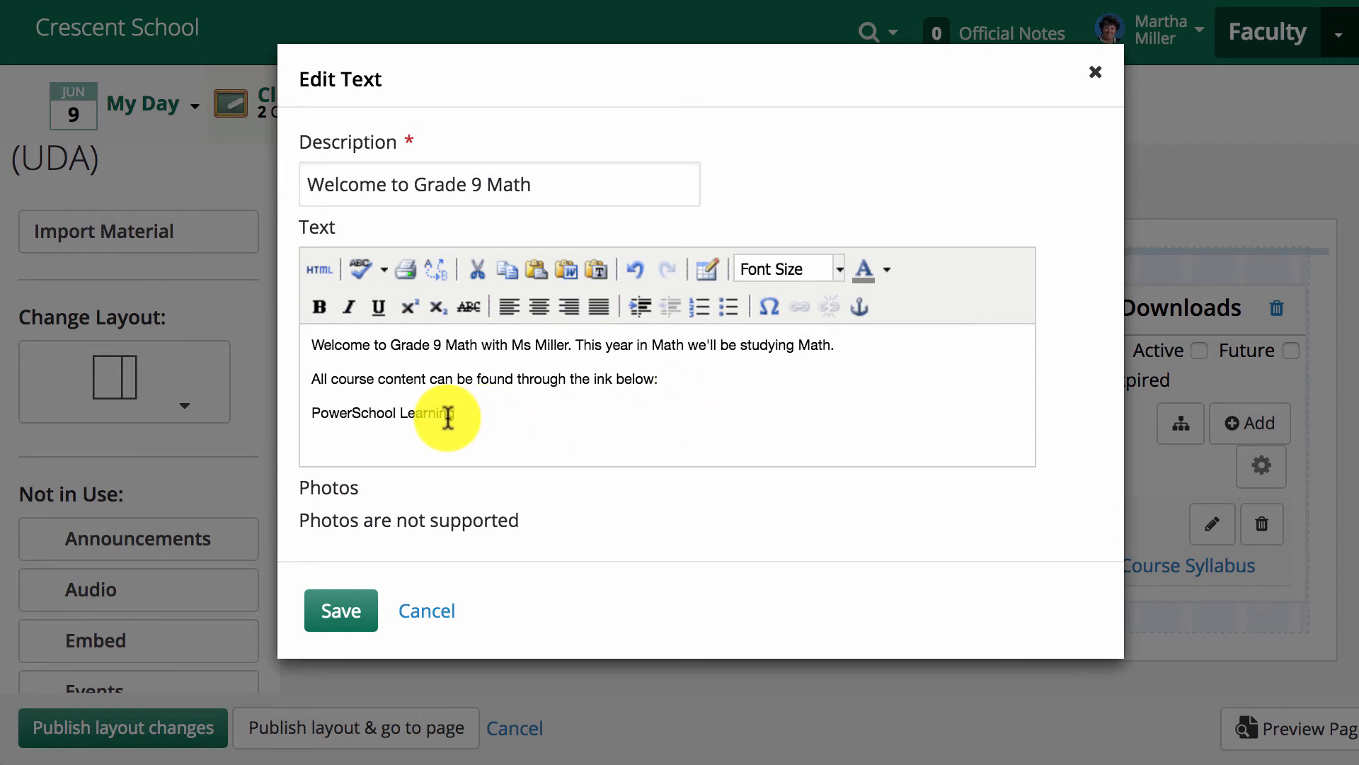
# Step: Start a link on the "PowerSchool Learning" text, using the address copied from the Crescent Learns 2017-18 page in the PowerSchool Learning browser tab
pyautogui.moveTo(455, 414); pyautogui.dragTo(301, 418)
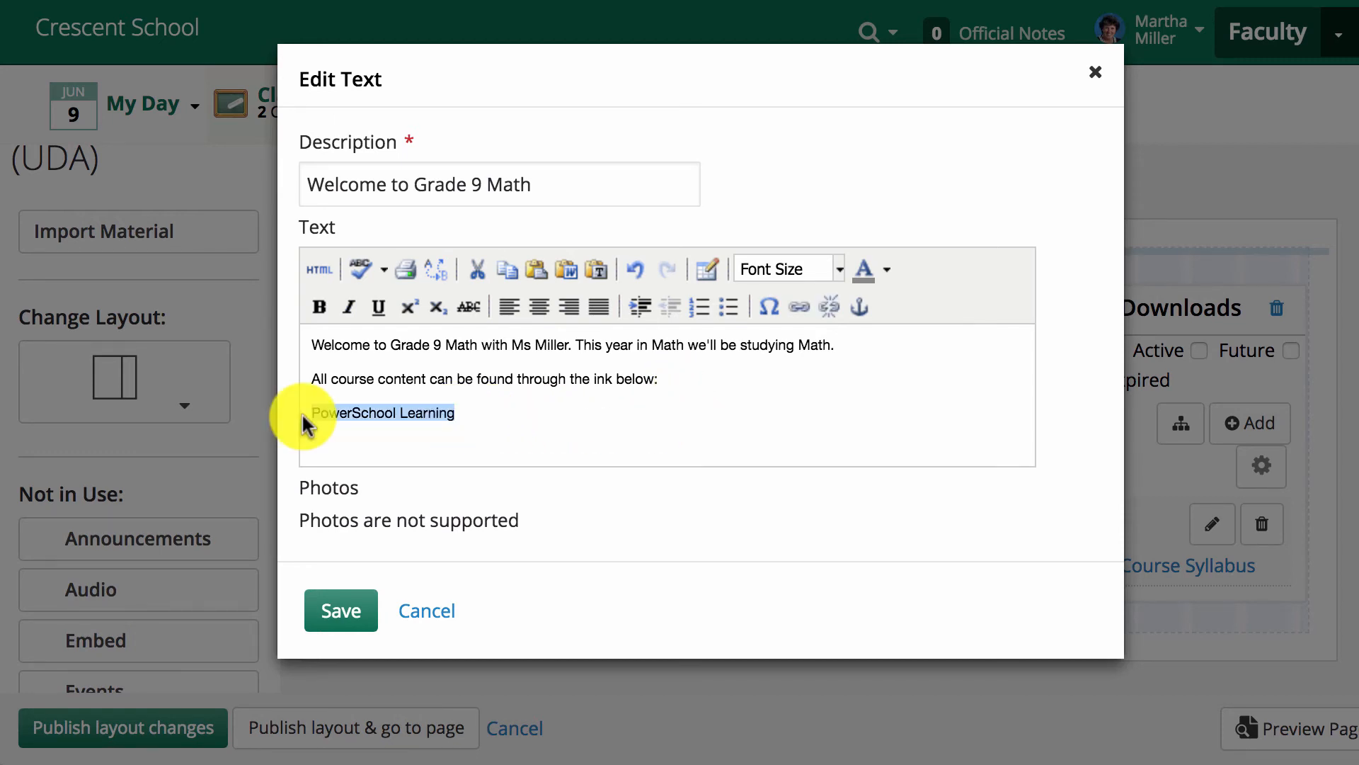
pyautogui.click(810, 310)
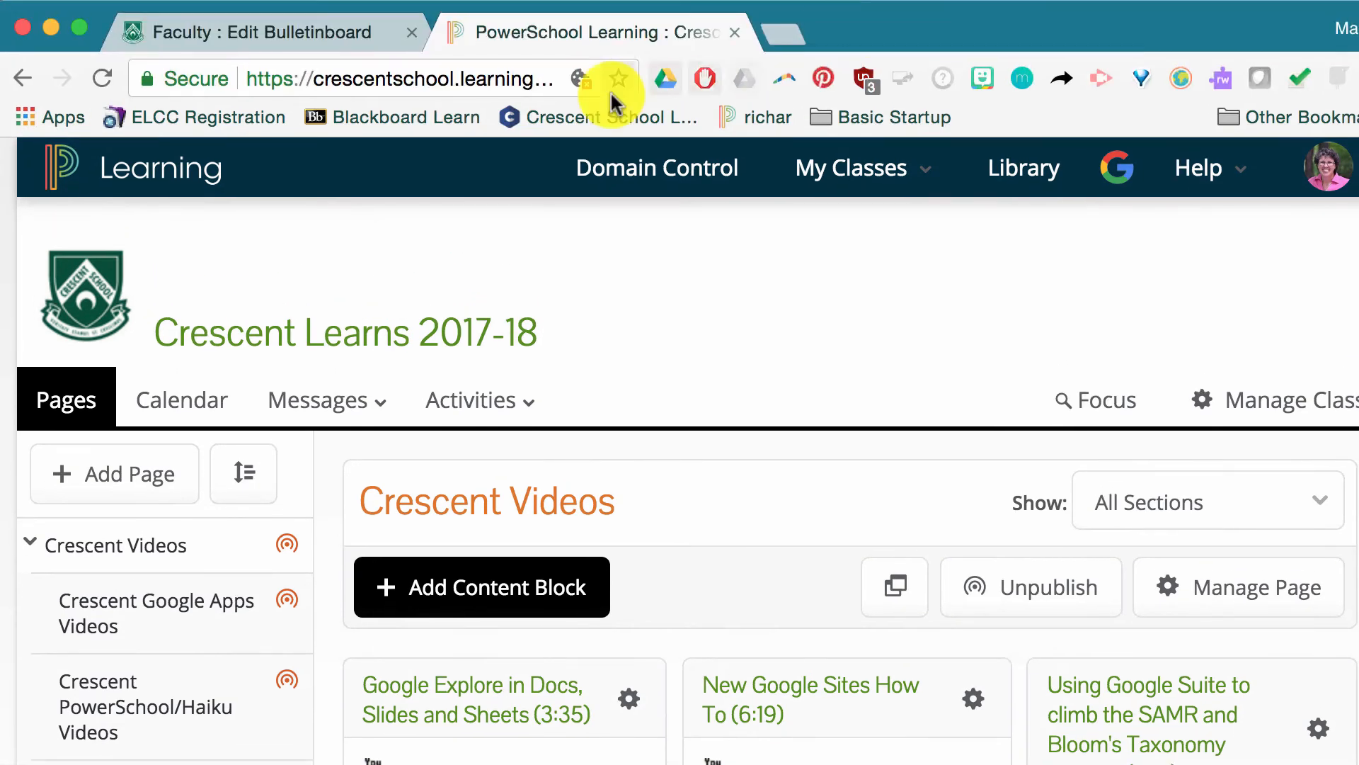
pyautogui.click(507, 80)
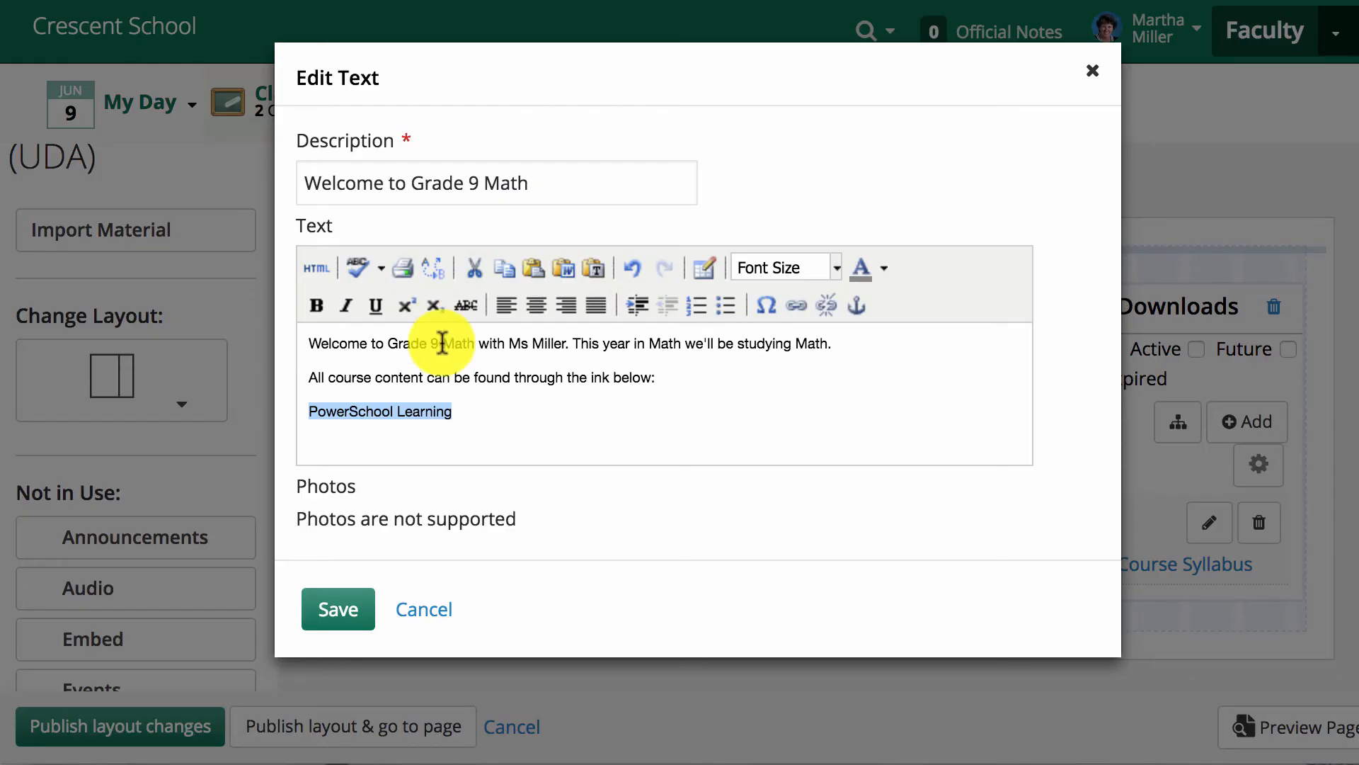
pyautogui.click(798, 305)
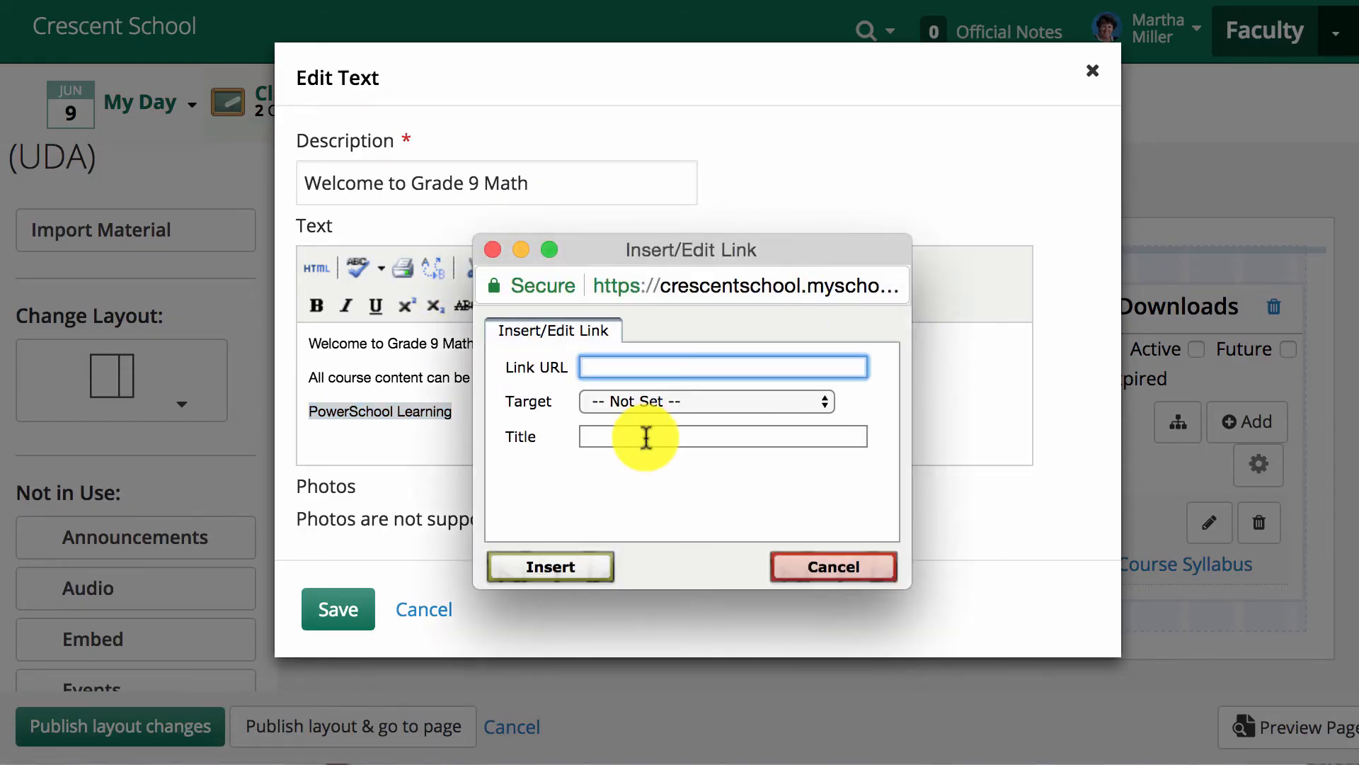
pyautogui.press('super+v')
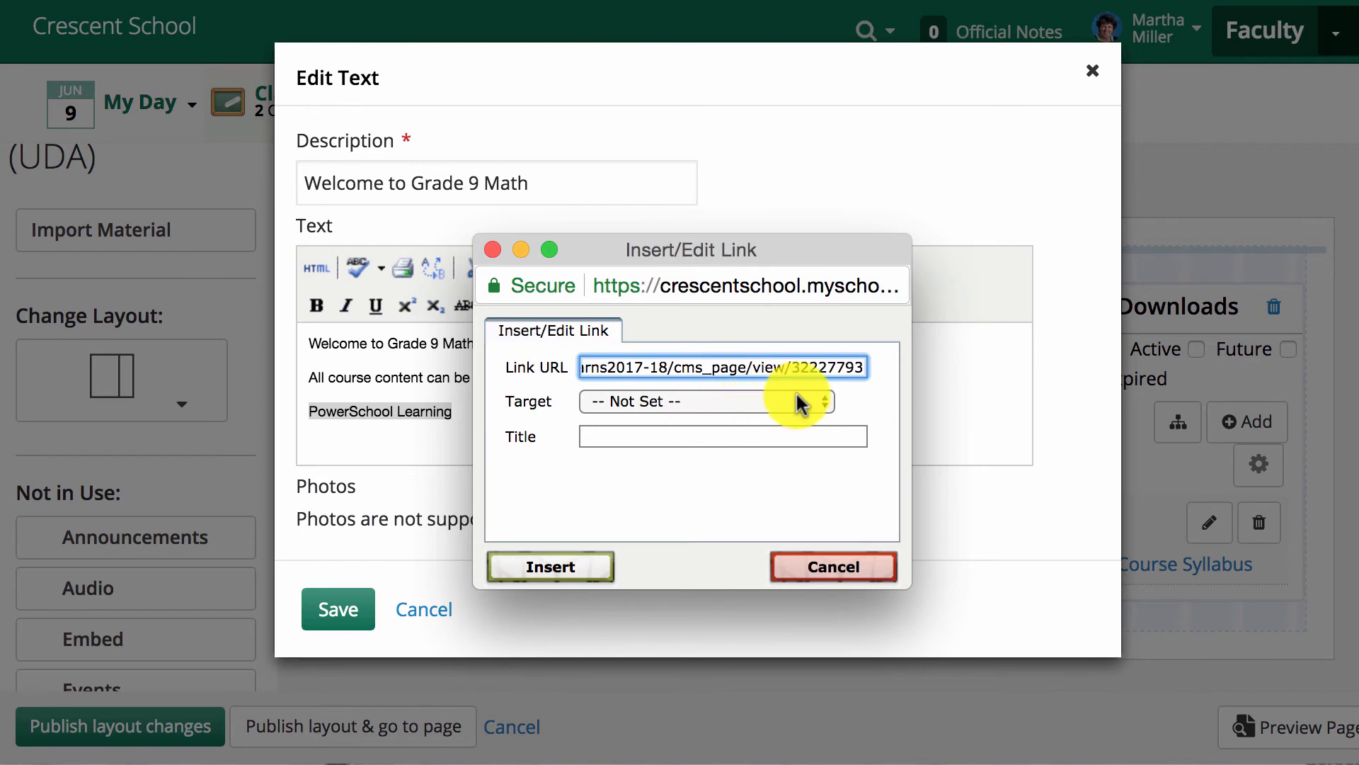
# Step: Set the link to open in a new window, title it "PowerSchool Learning Course Content Page", insert it and save the text
pyautogui.click(824, 401)
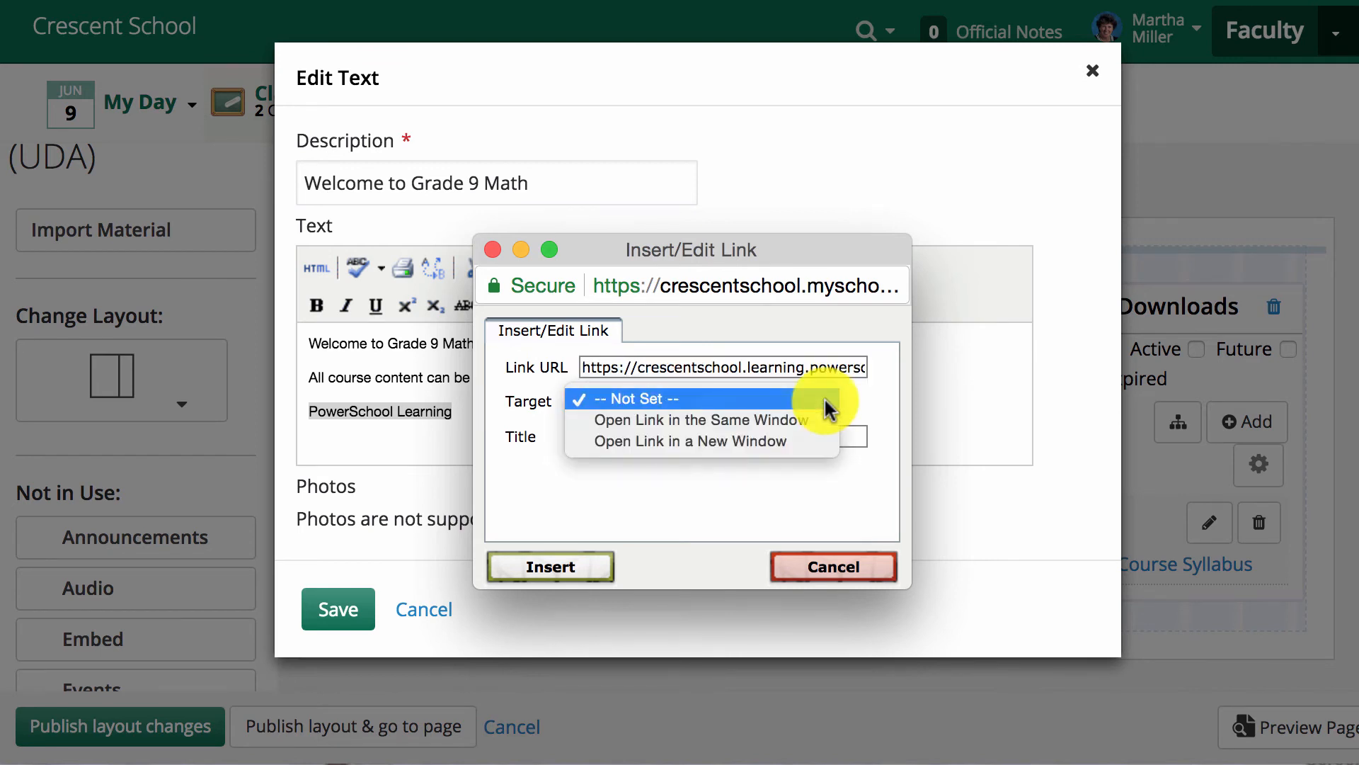
pyautogui.click(810, 437)
pyautogui.click(798, 436)
pyautogui.write('PowerSchoo')
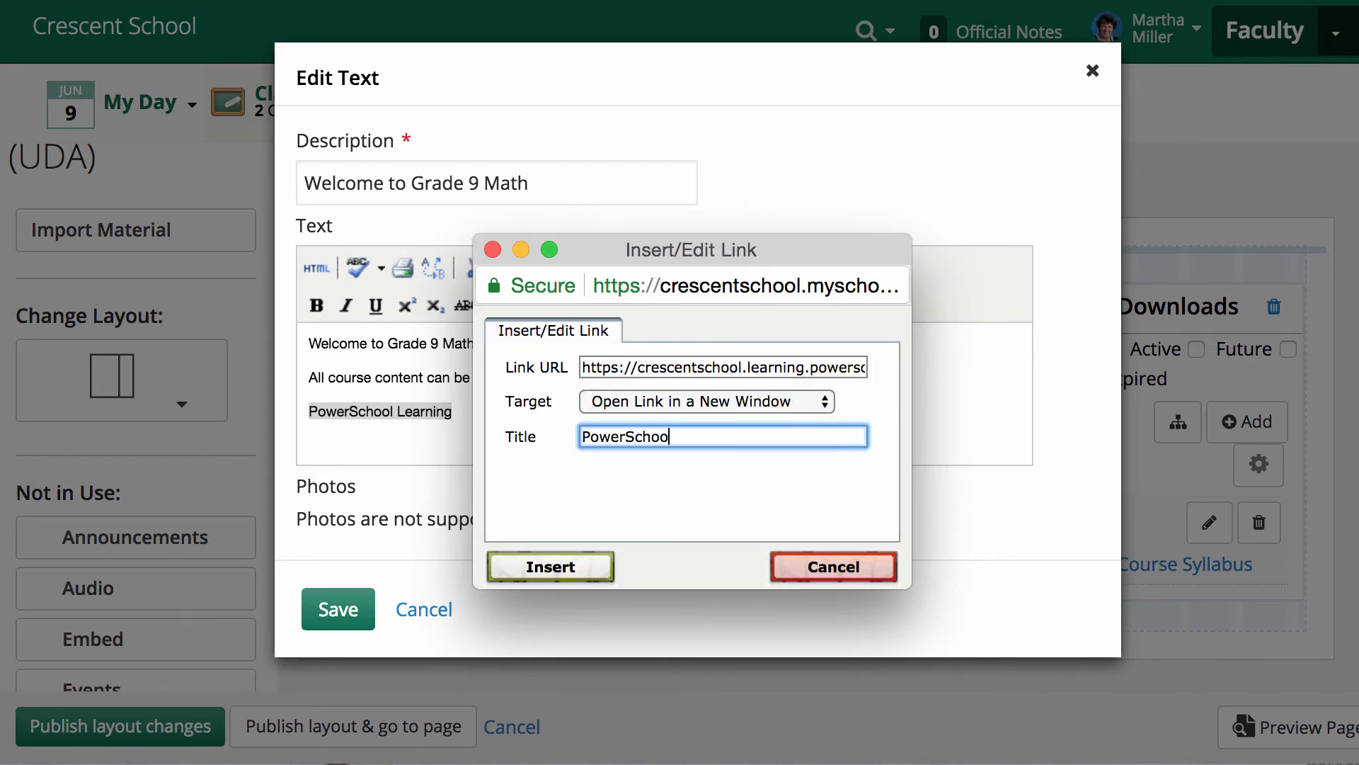
pyautogui.write('l Learning Course Content Page')
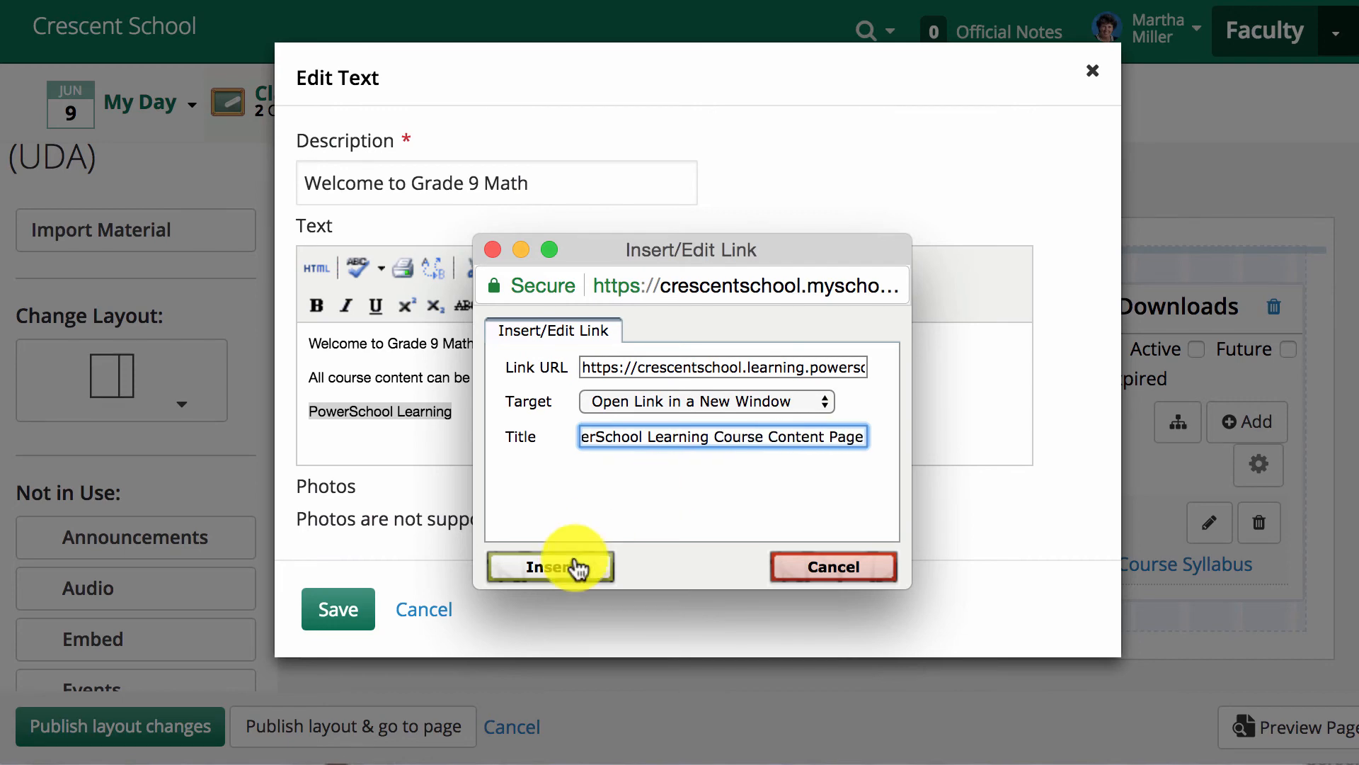
pyautogui.click(571, 565)
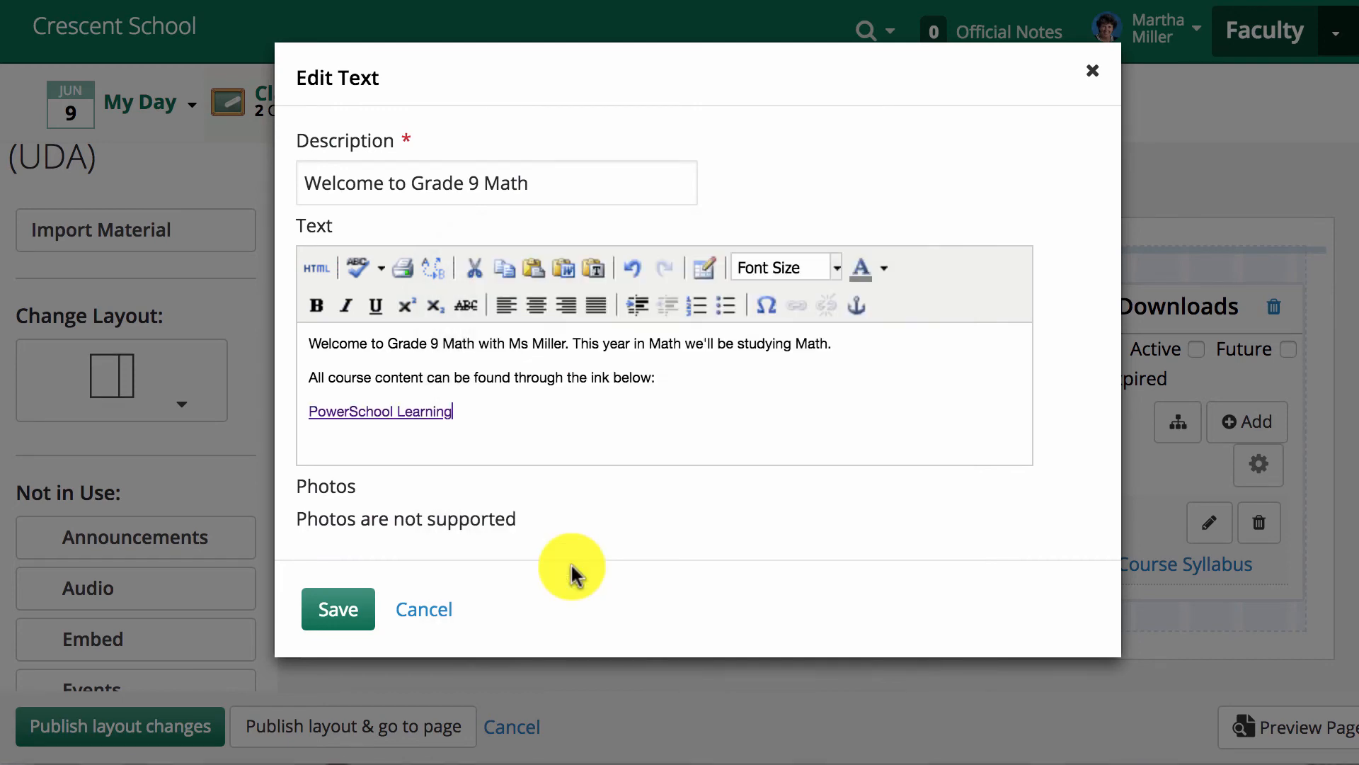
pyautogui.click(320, 602)
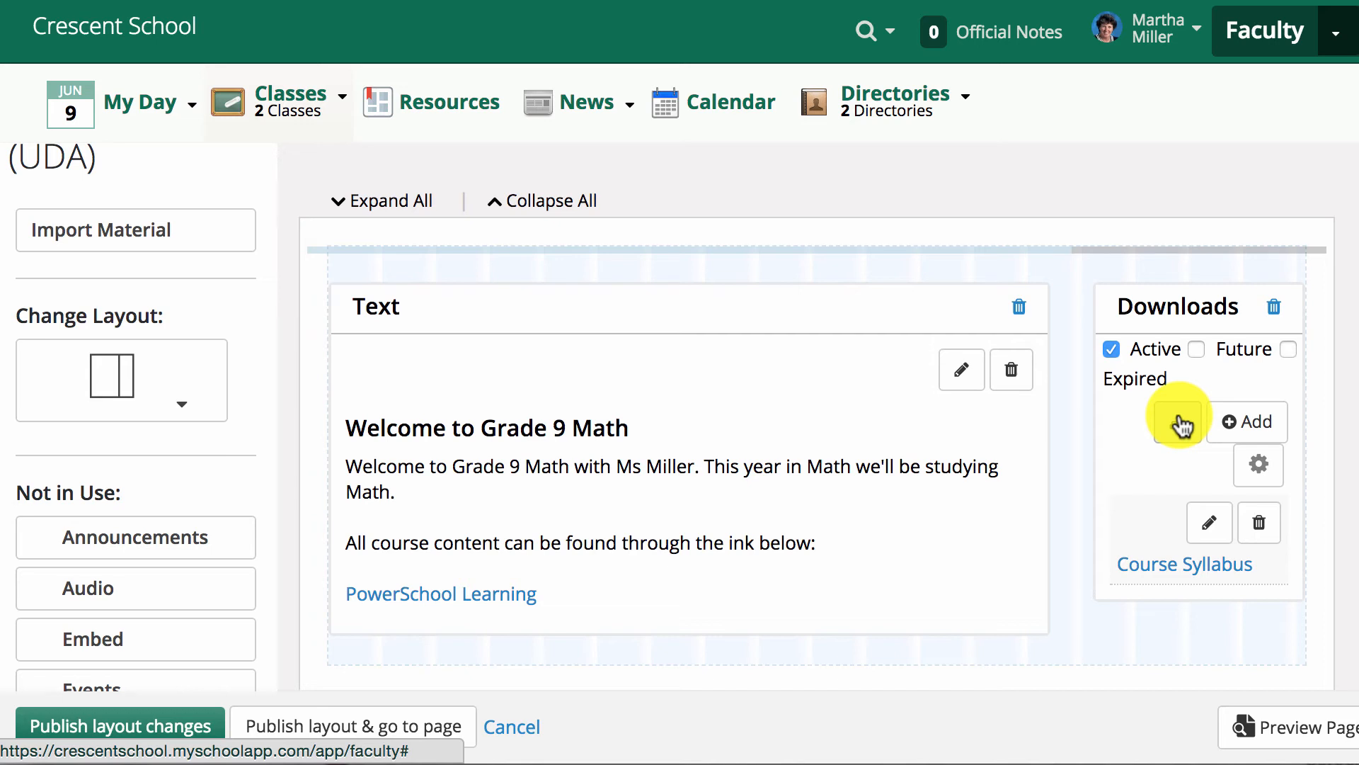
# Step: Add Course_Outline_TIJ1O_2014MinistryVersionnewformatv3.pdf from the Documents folder as a new download titled "Syllabus" and save it
pyautogui.click(1259, 425)
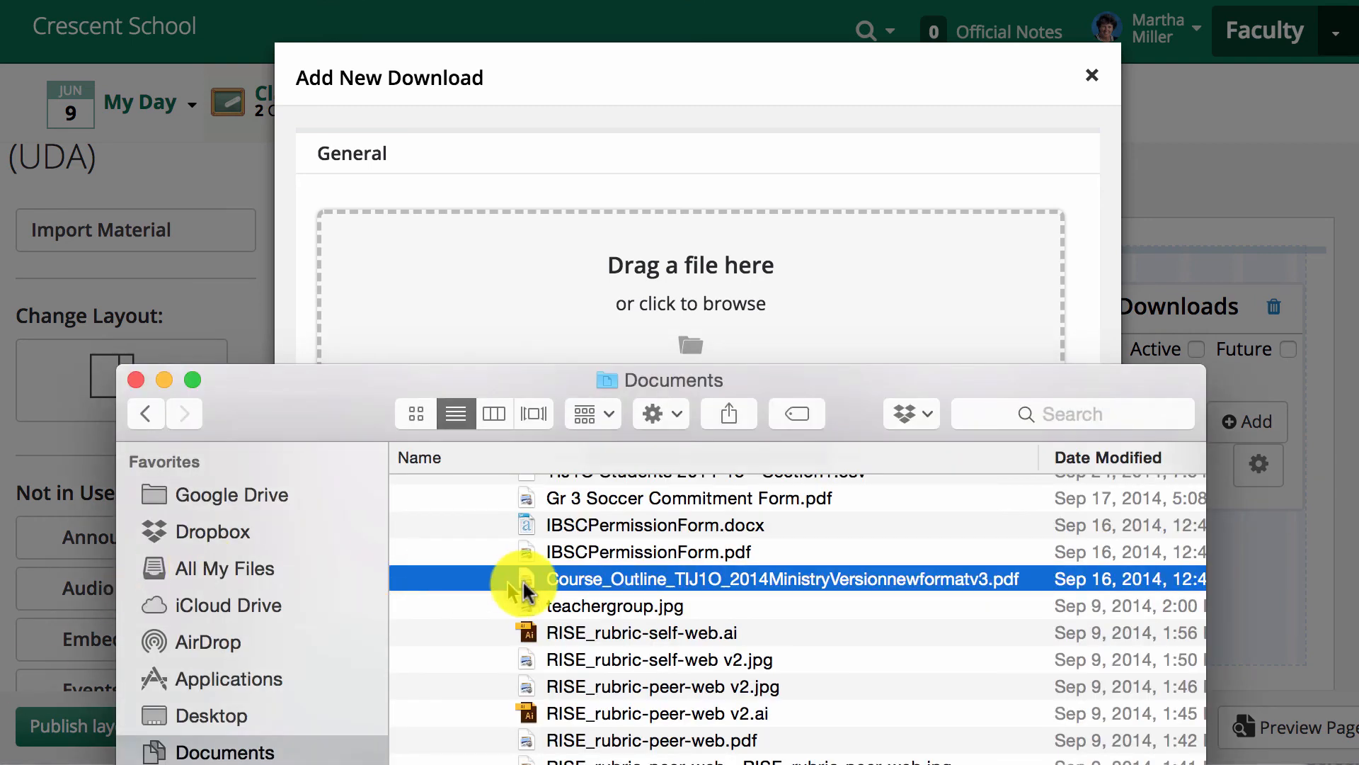
pyautogui.moveTo(545, 586); pyautogui.dragTo(546, 294)
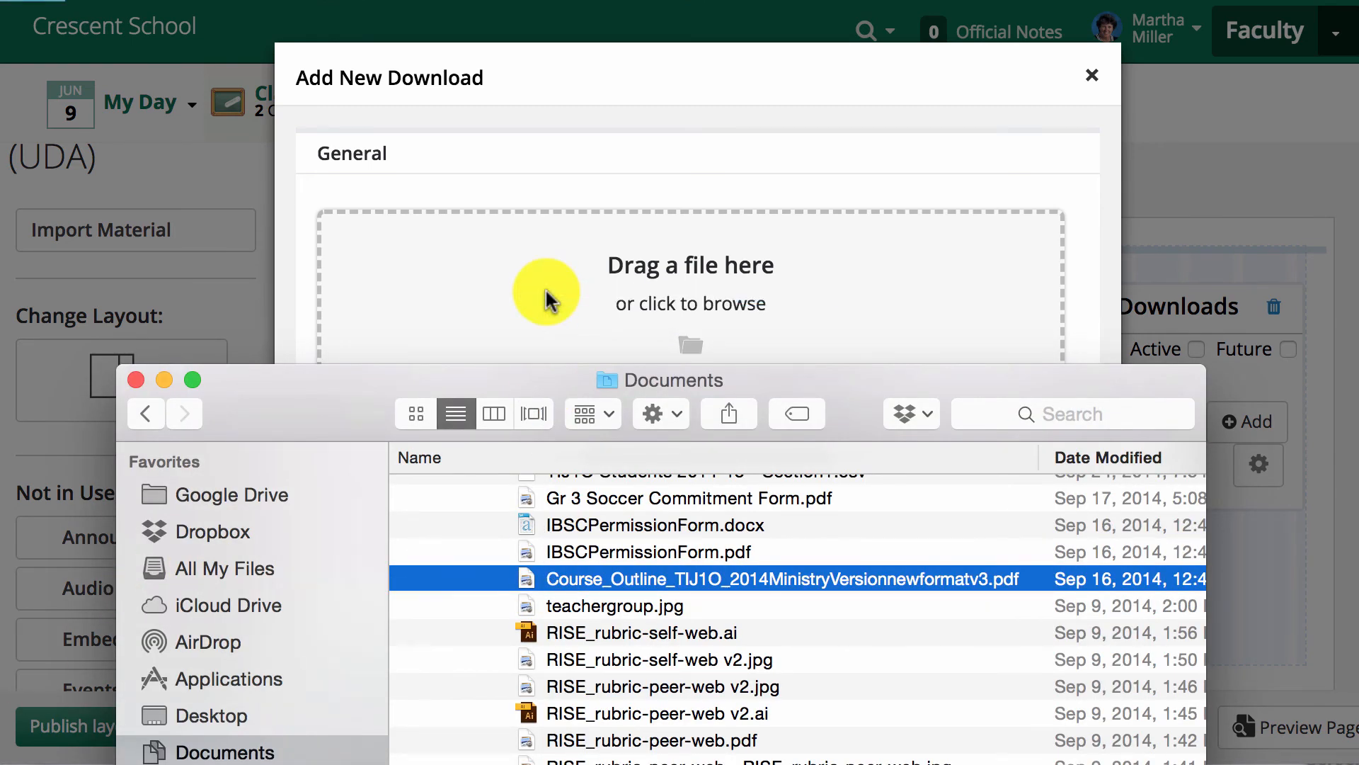
pyautogui.click(164, 382)
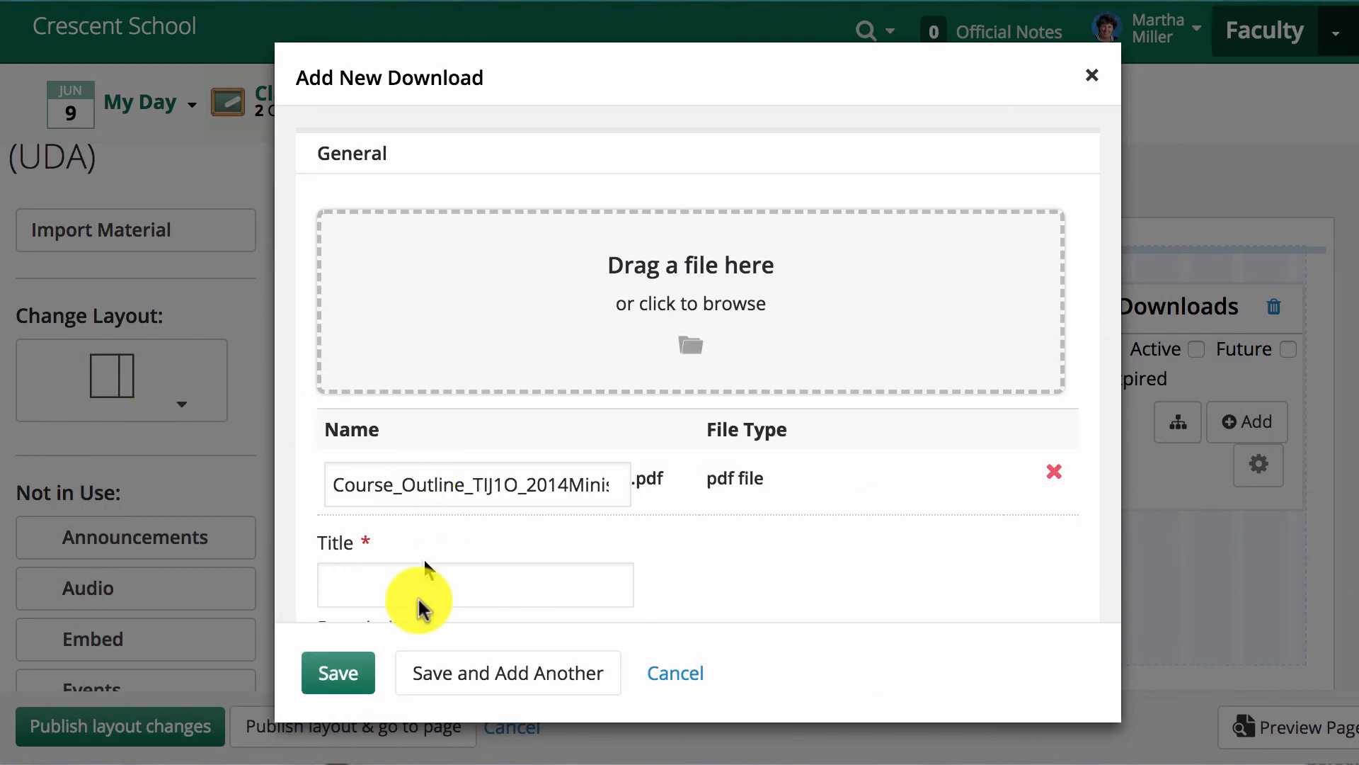
pyautogui.click(397, 584)
pyautogui.write('Syllabus')
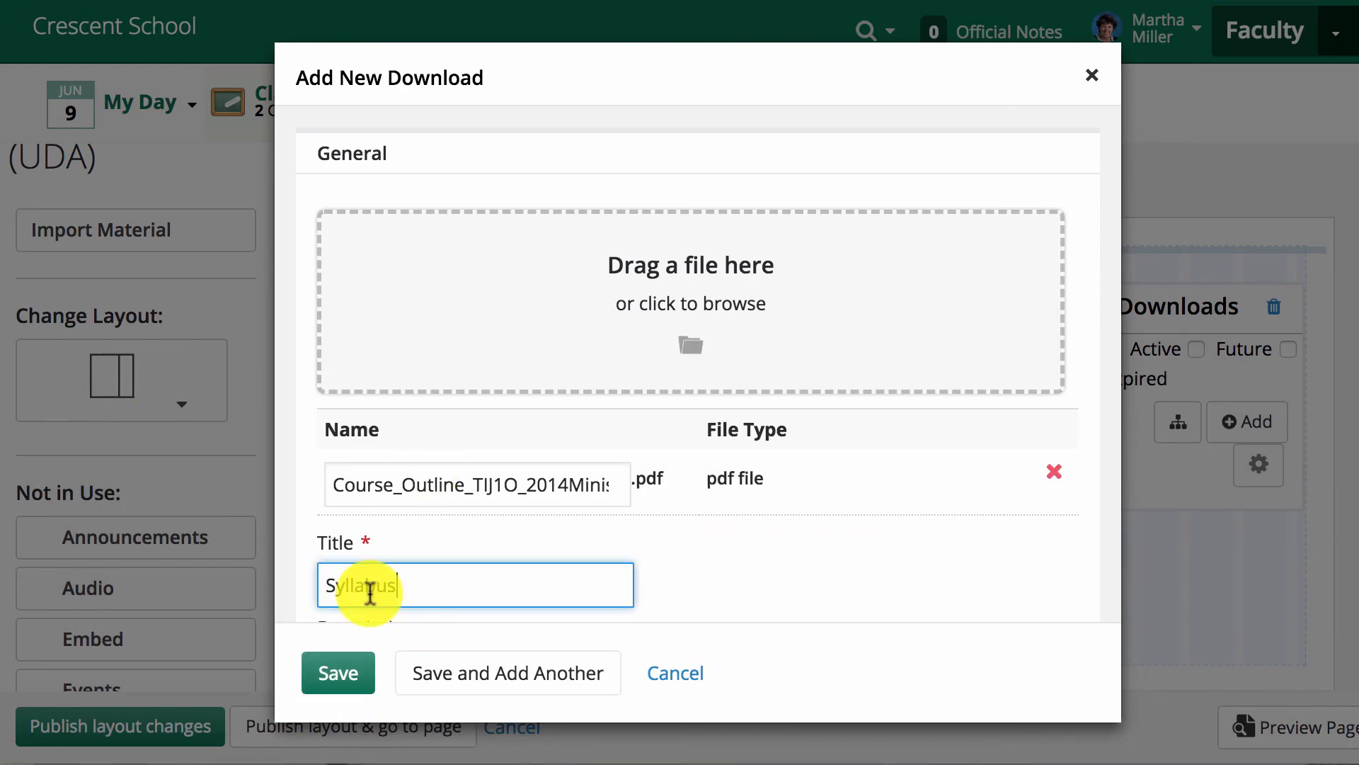
pyautogui.click(344, 672)
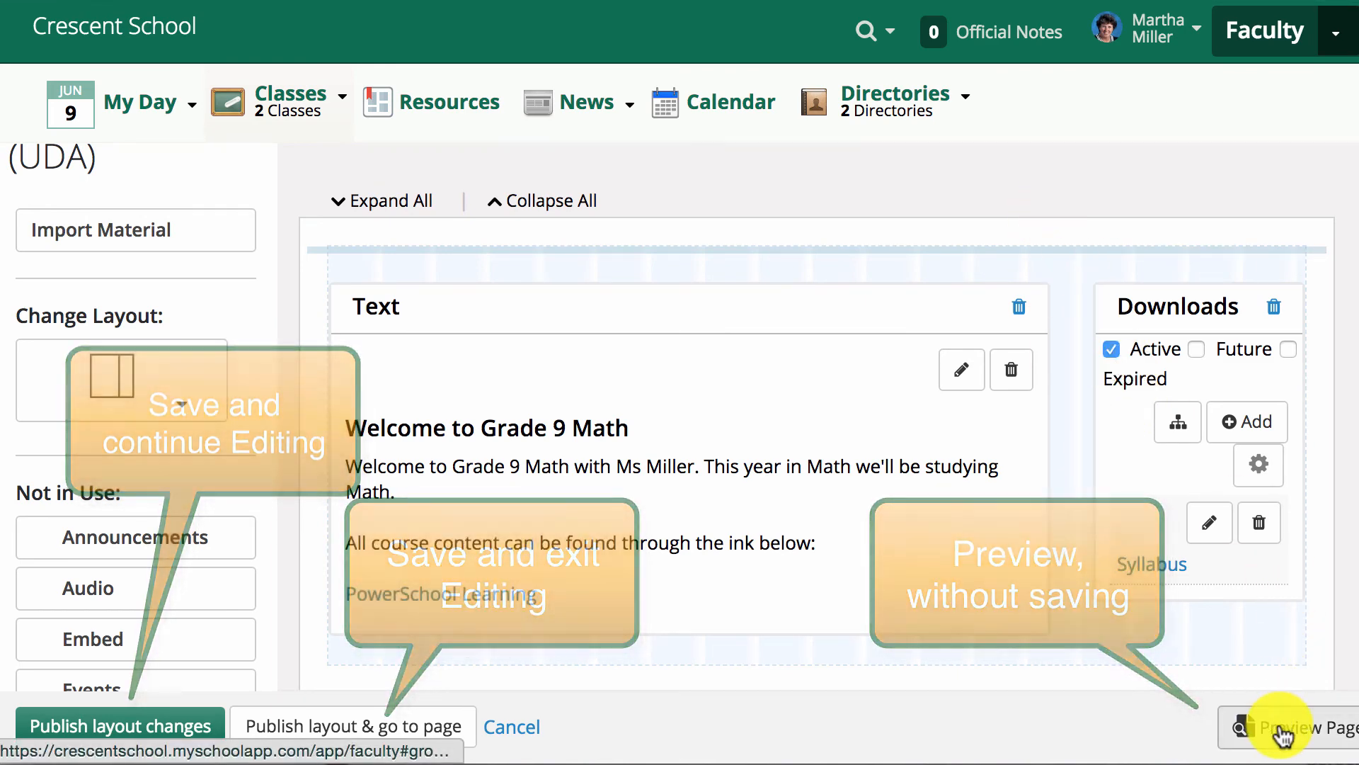
# Step: Preview the bulletin board, return to editing, and publish the layout while exiting to the class page
pyautogui.click(1281, 724)
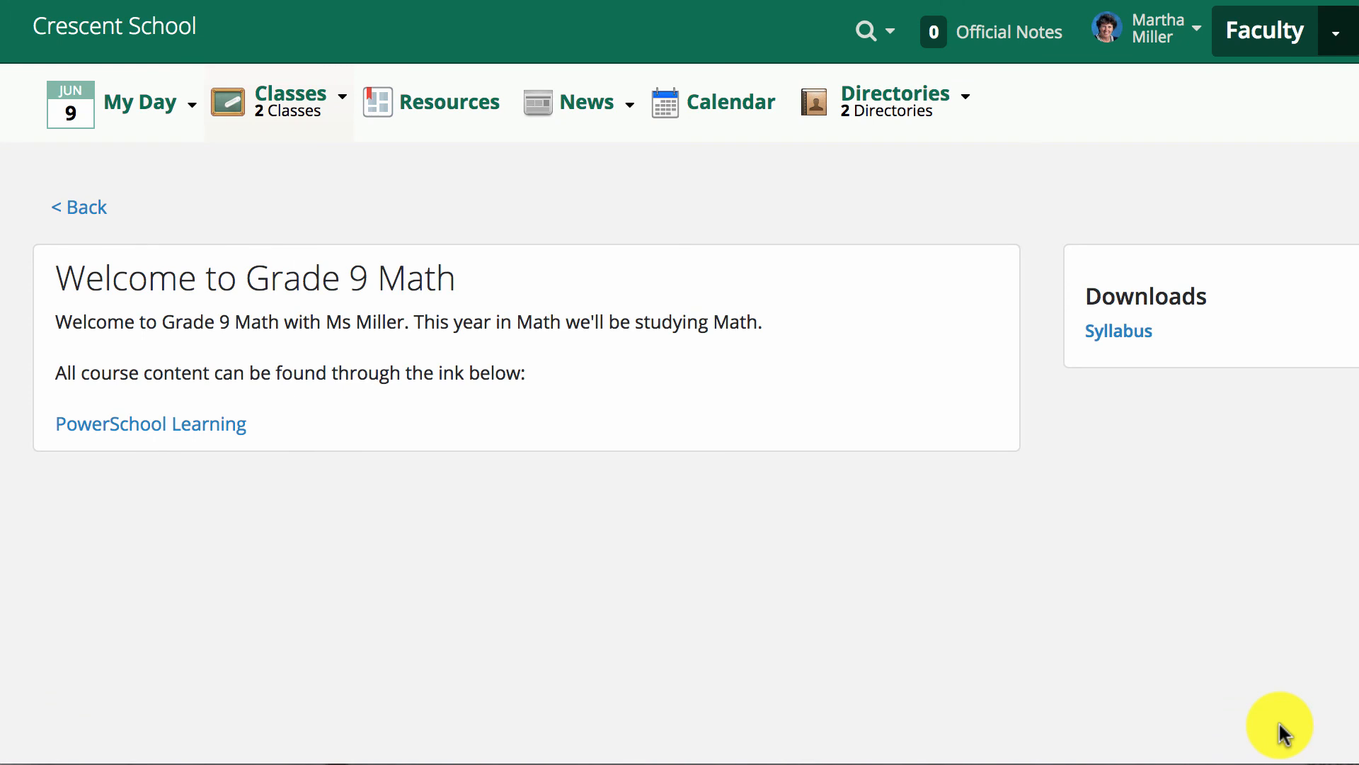
pyautogui.click(92, 209)
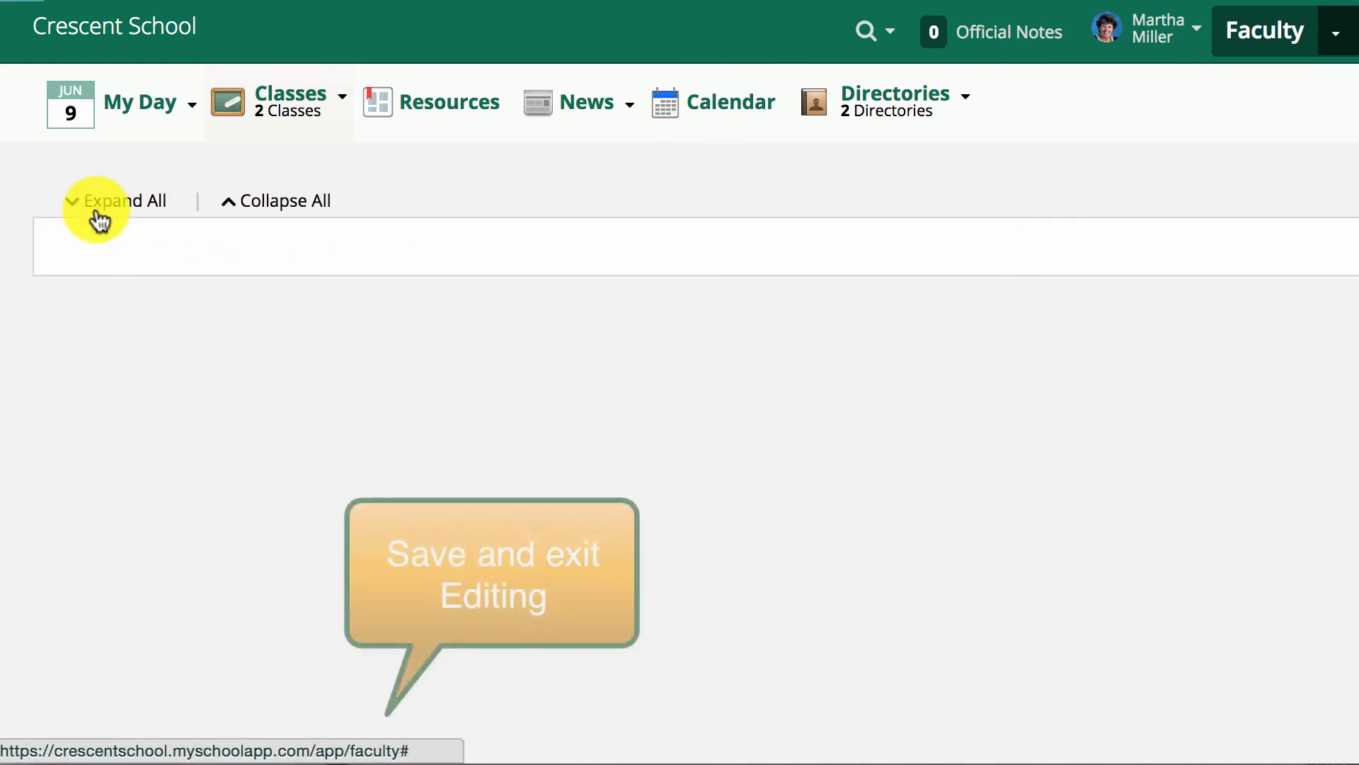
pyautogui.click(342, 727)
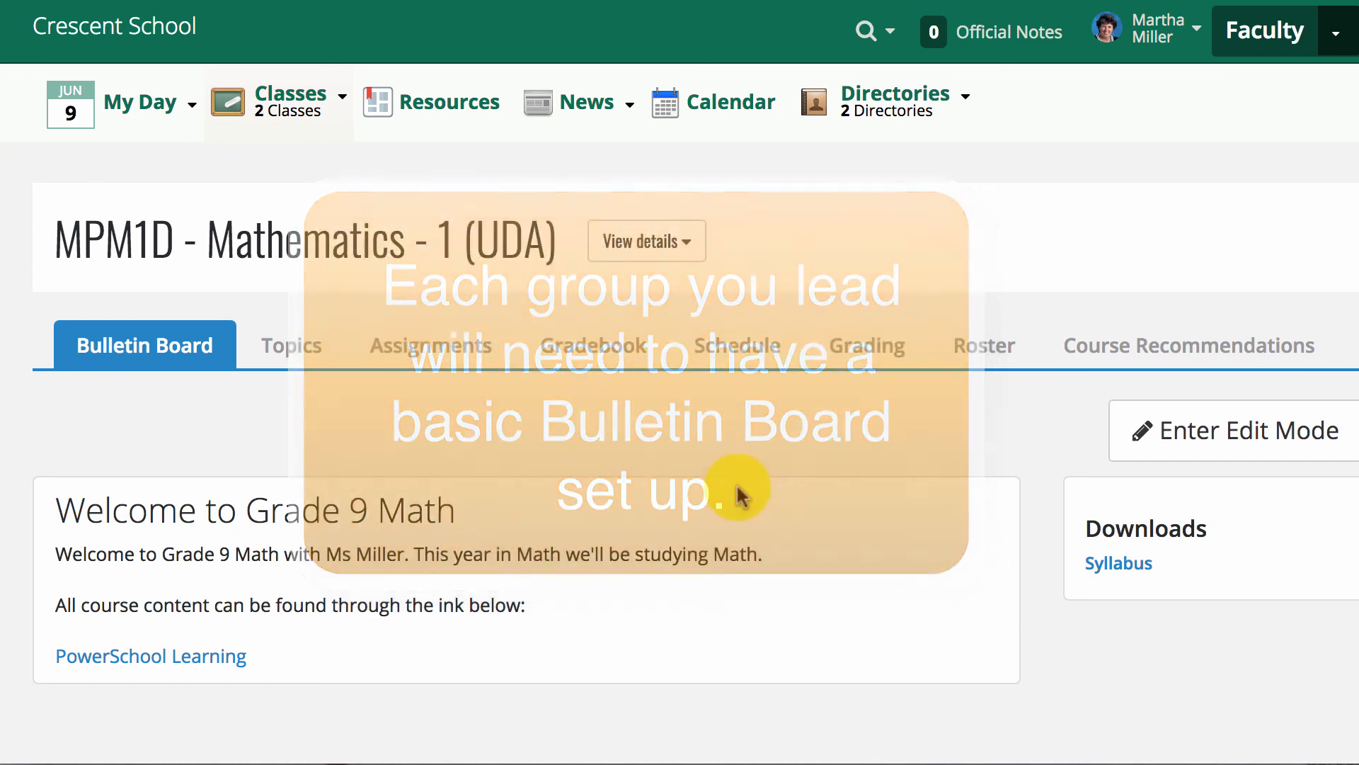
# Step: Reopen the bulletin board for editing and look through the unused content types available for it
pyautogui.click(1174, 425)
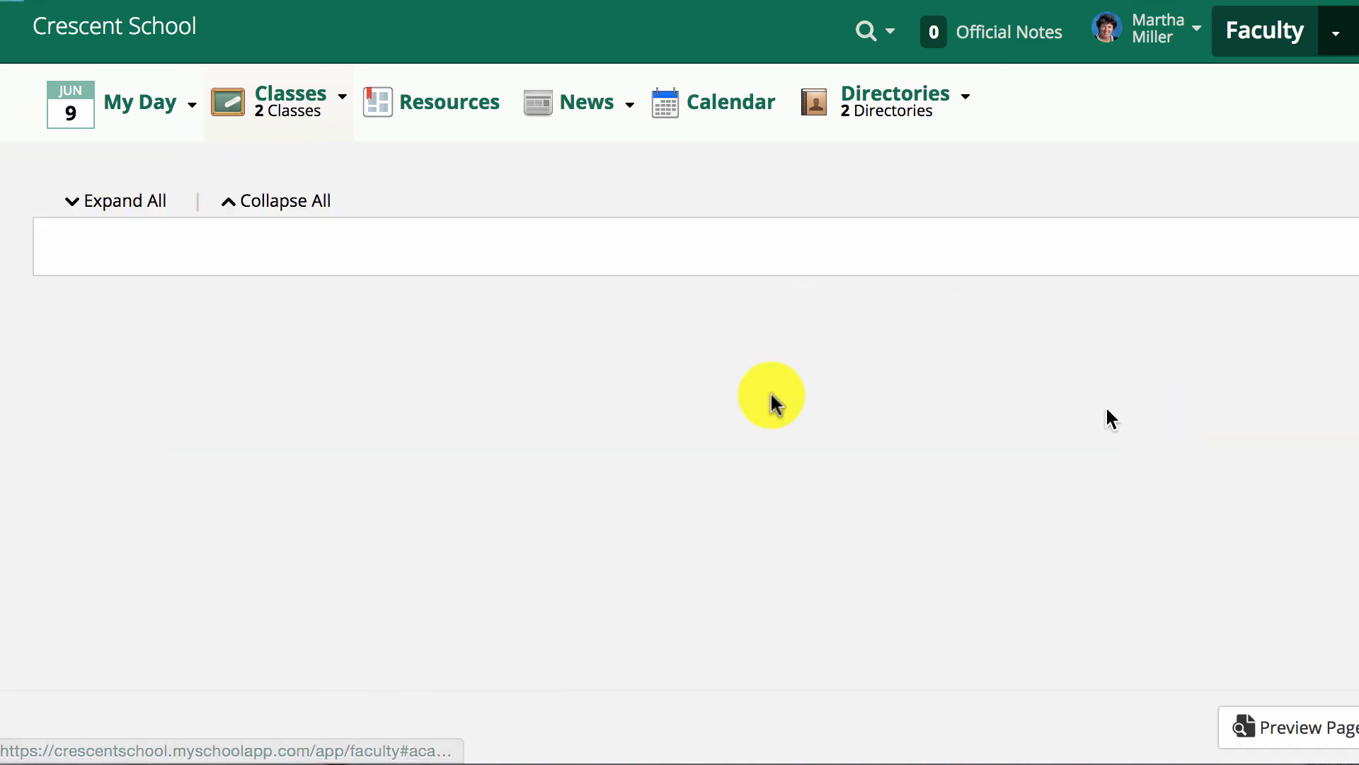
pyautogui.scroll(-8, 152, 434)
pyautogui.scroll(2, 151, 437)
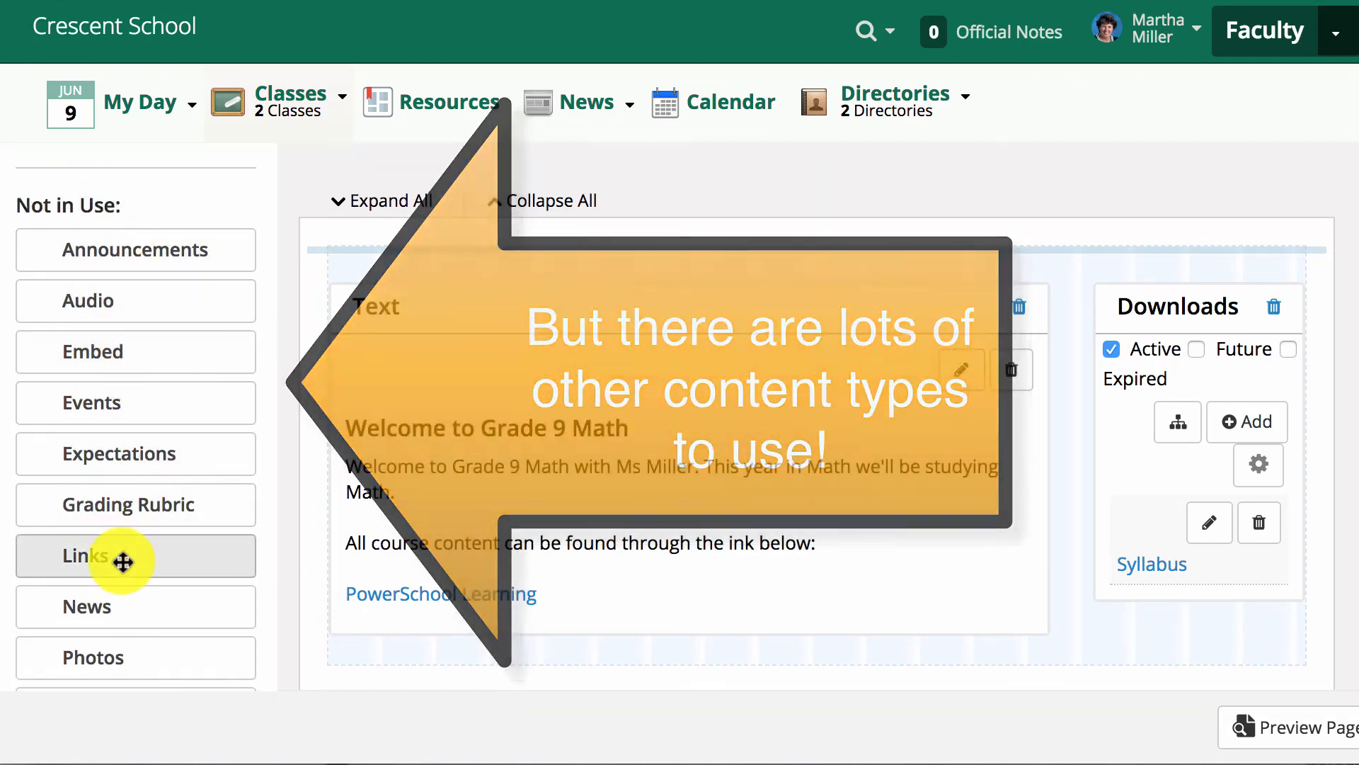
pyautogui.scroll(-5, 121, 559)
pyautogui.scroll(10, 124, 564)
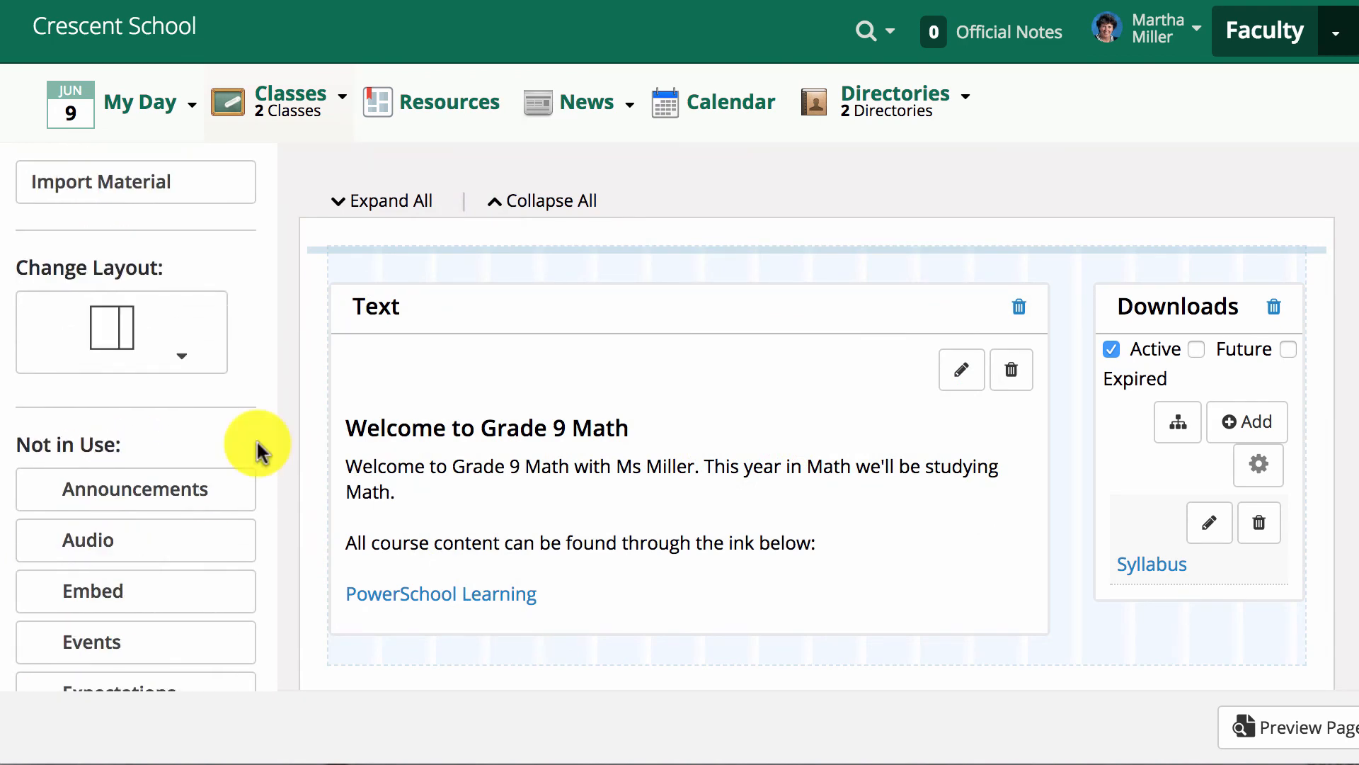